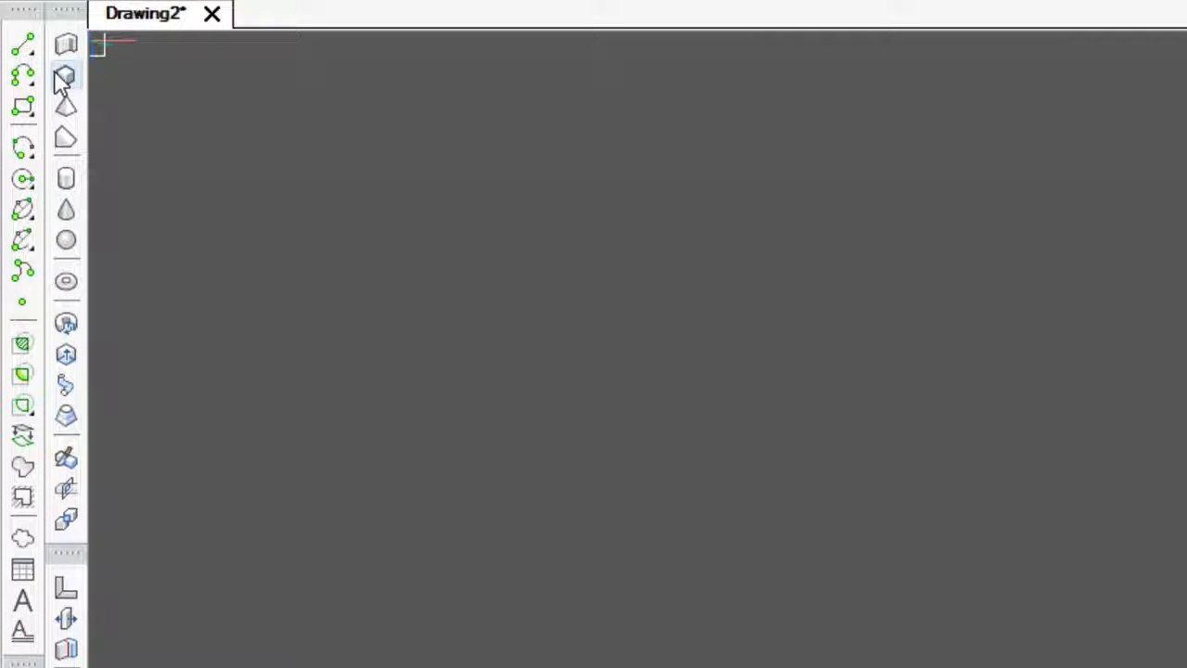
Step: Model a thin slab as a box starting at the origin, 30000 by 18000 mm
left_click(63, 78)
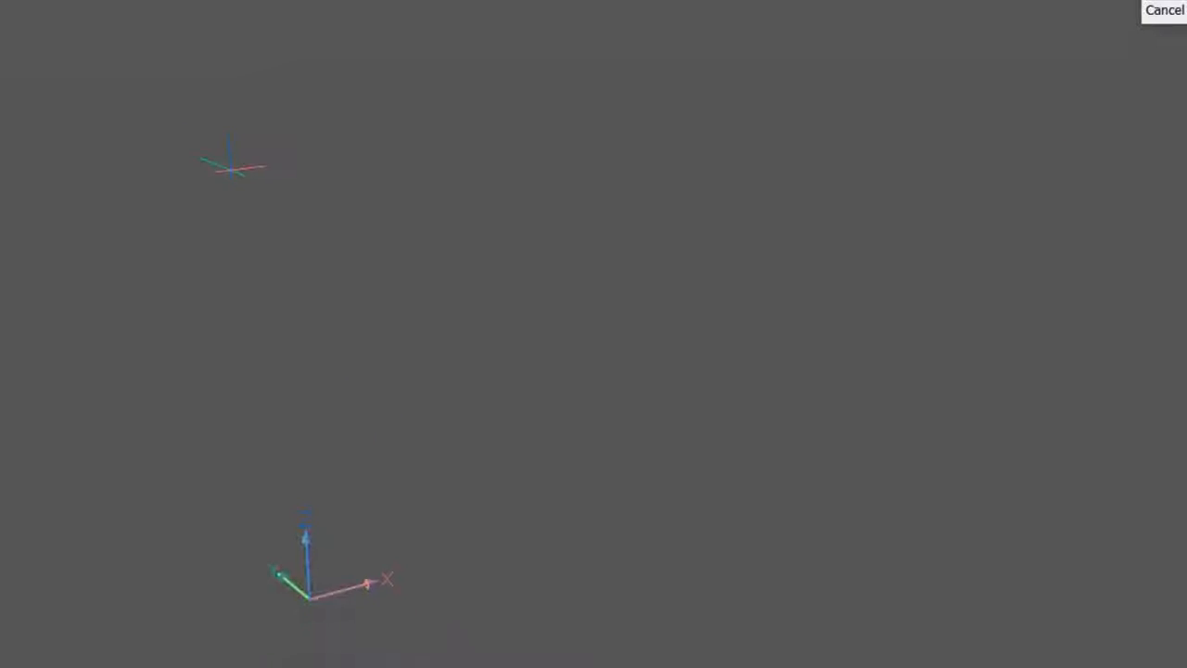
left_click(230, 167)
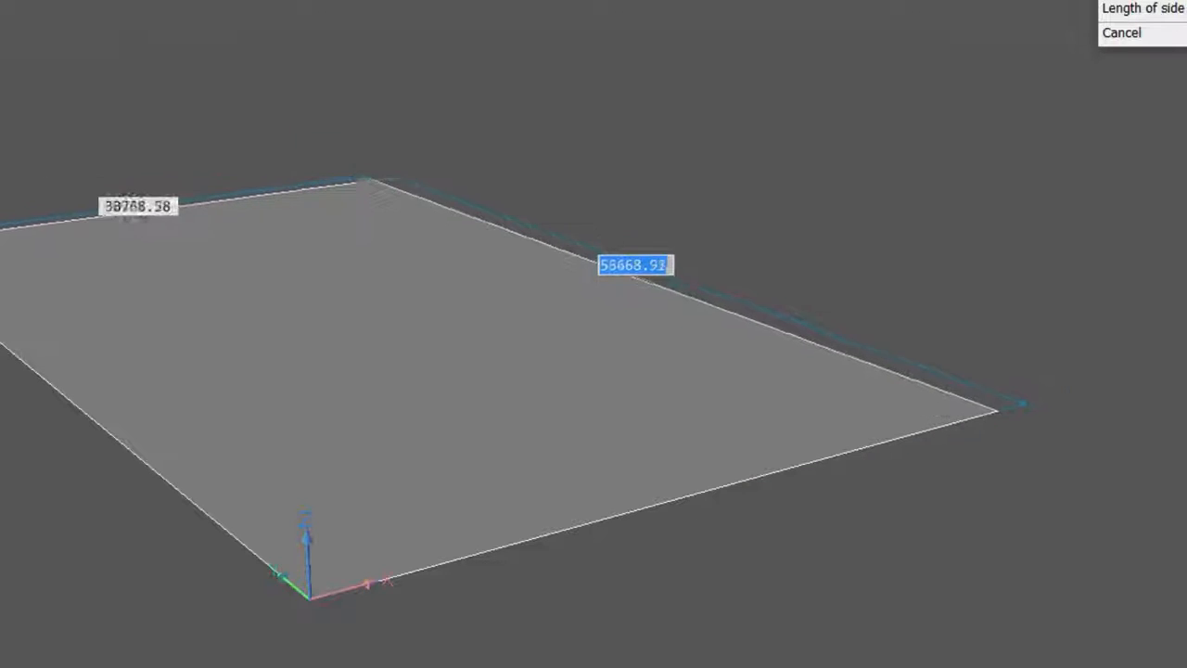
key("Tab")
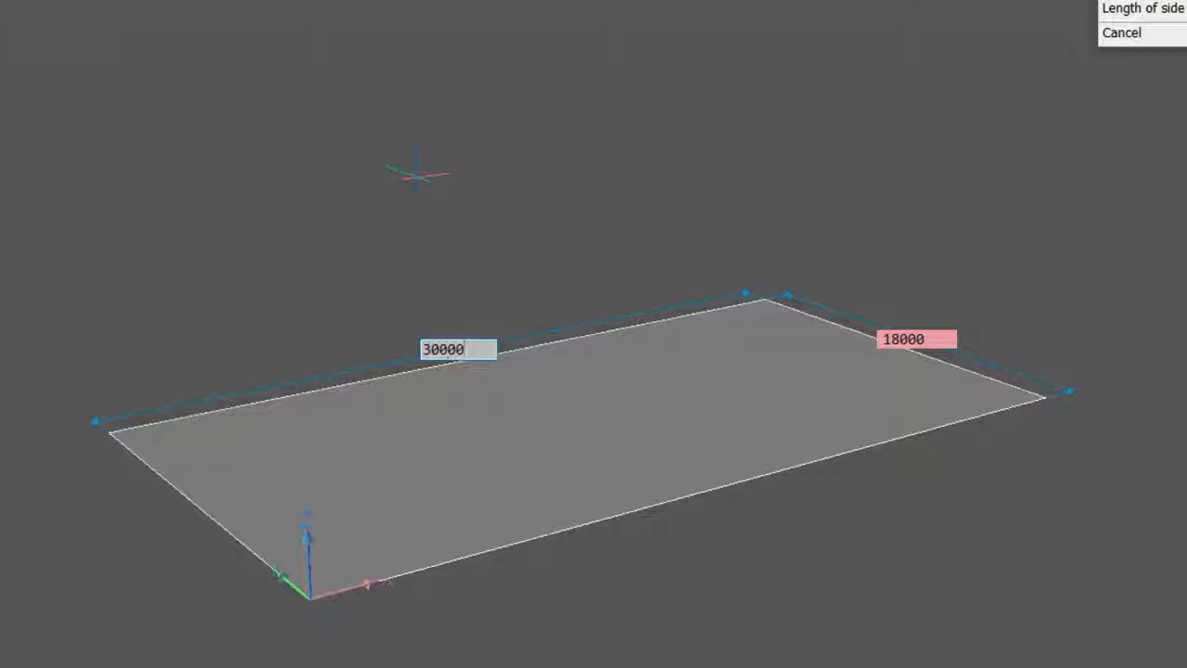
key("Return")
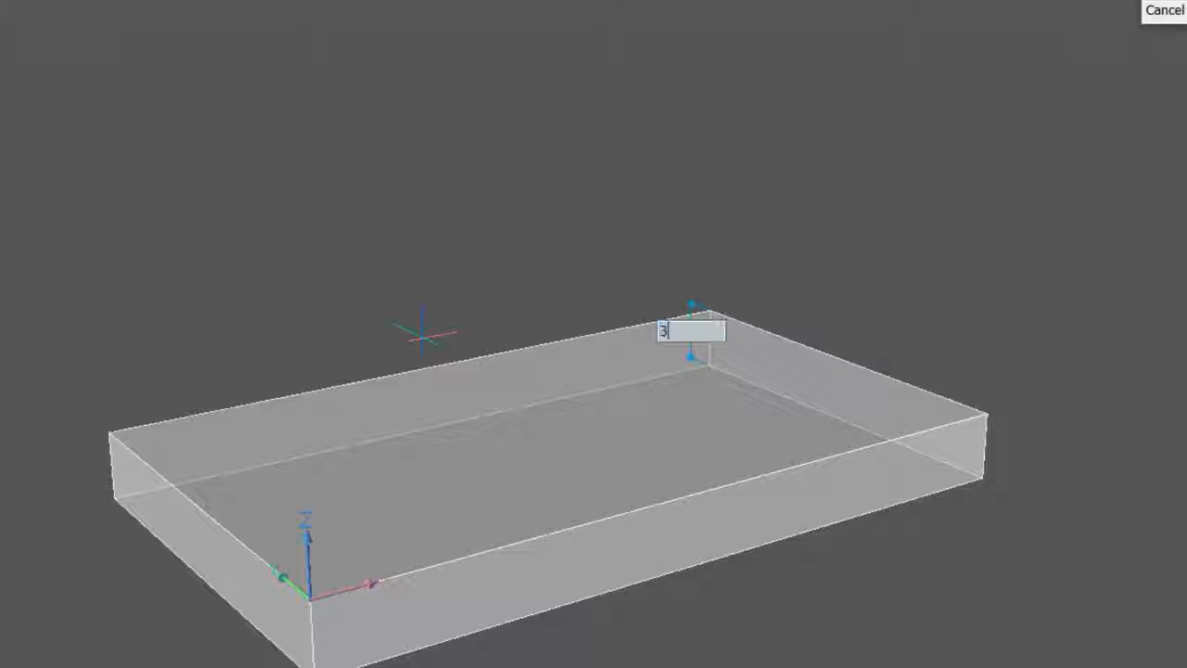
key("Return")
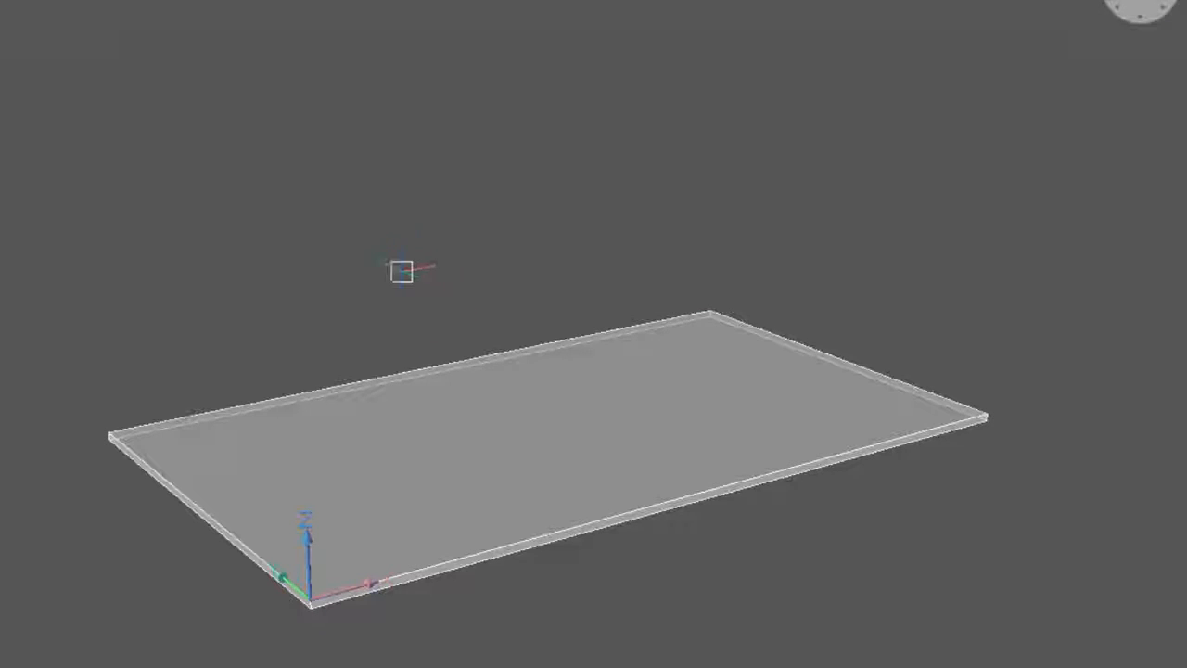
Step: Offset a line 300 mm inward from the slab's rear long edge on its top face
middle_click_drag(381, 277, 408, 342, "shift")
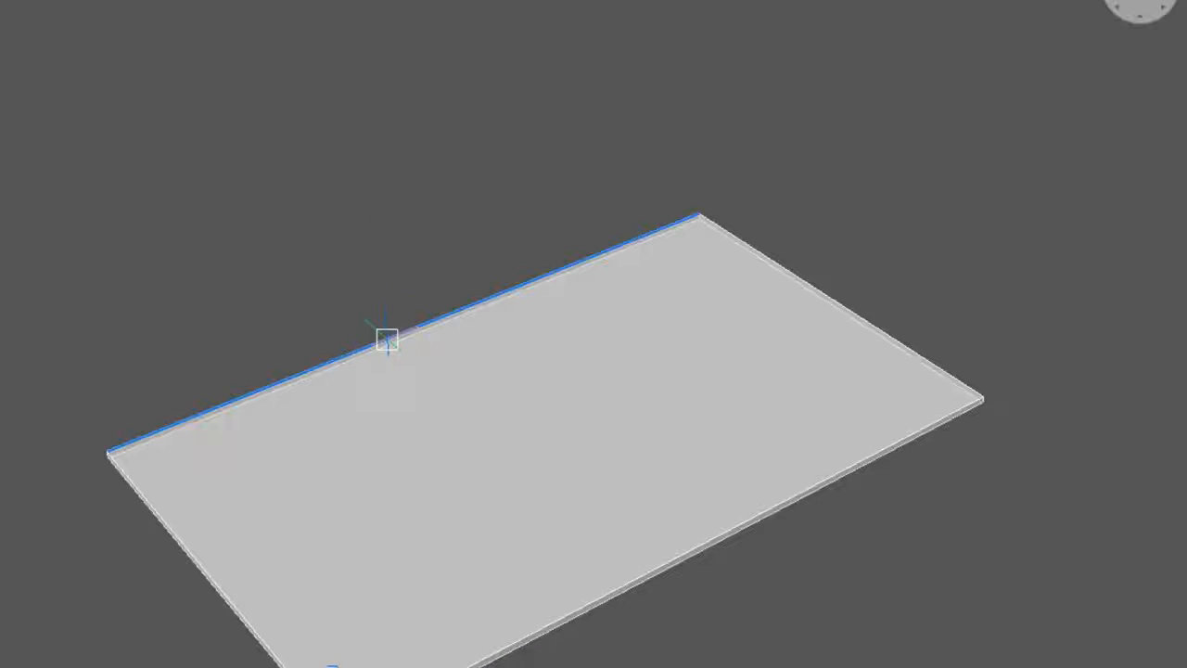
mouse_move(389, 339)
left_click(424, 356)
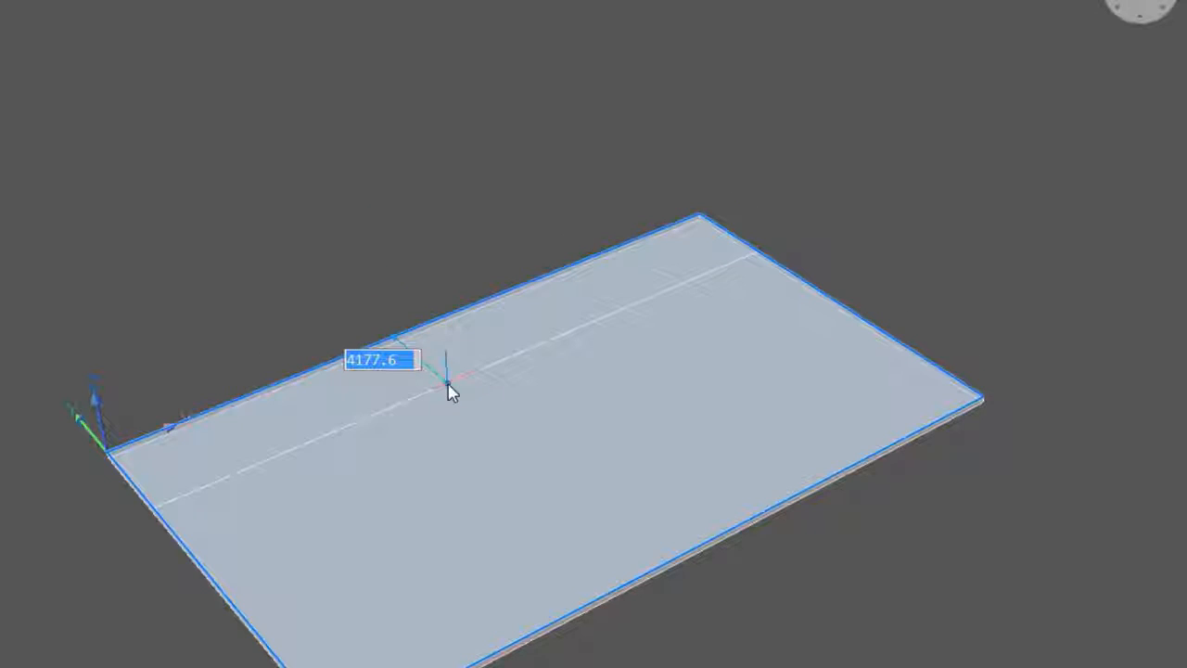
key("Return")
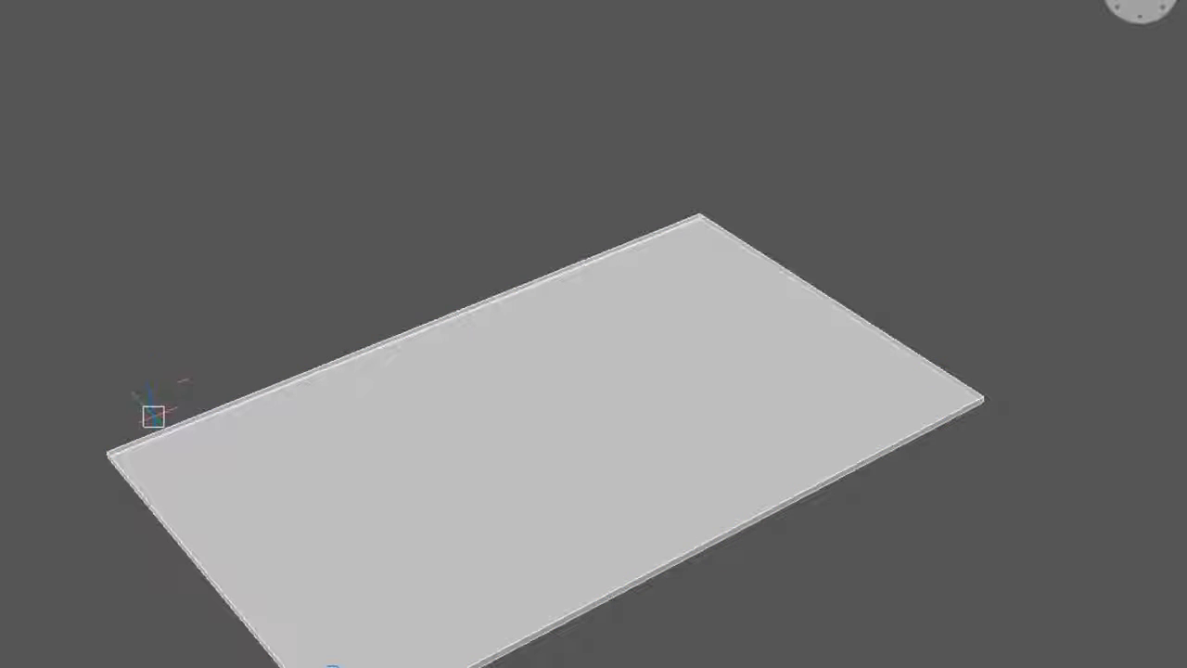
Step: Extrude the narrow strip boundary along the slab's rear edge upward to form the back wall
scroll(153, 416, "up", 5)
scroll(278, 383, "down", 5)
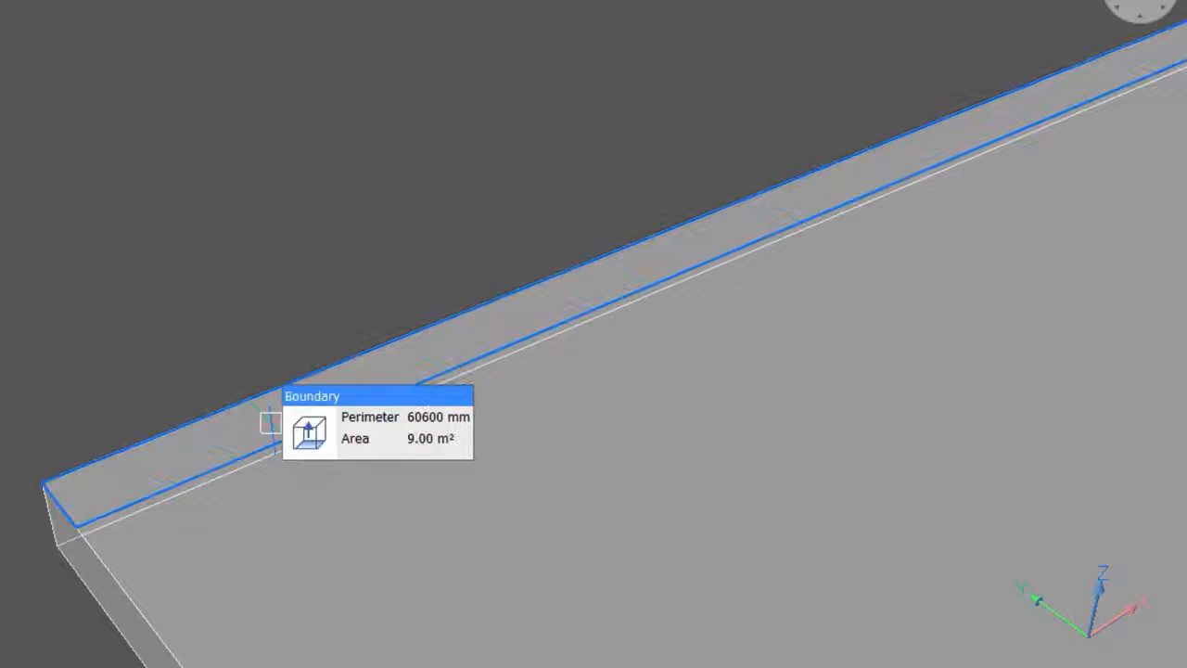
mouse_move(313, 438)
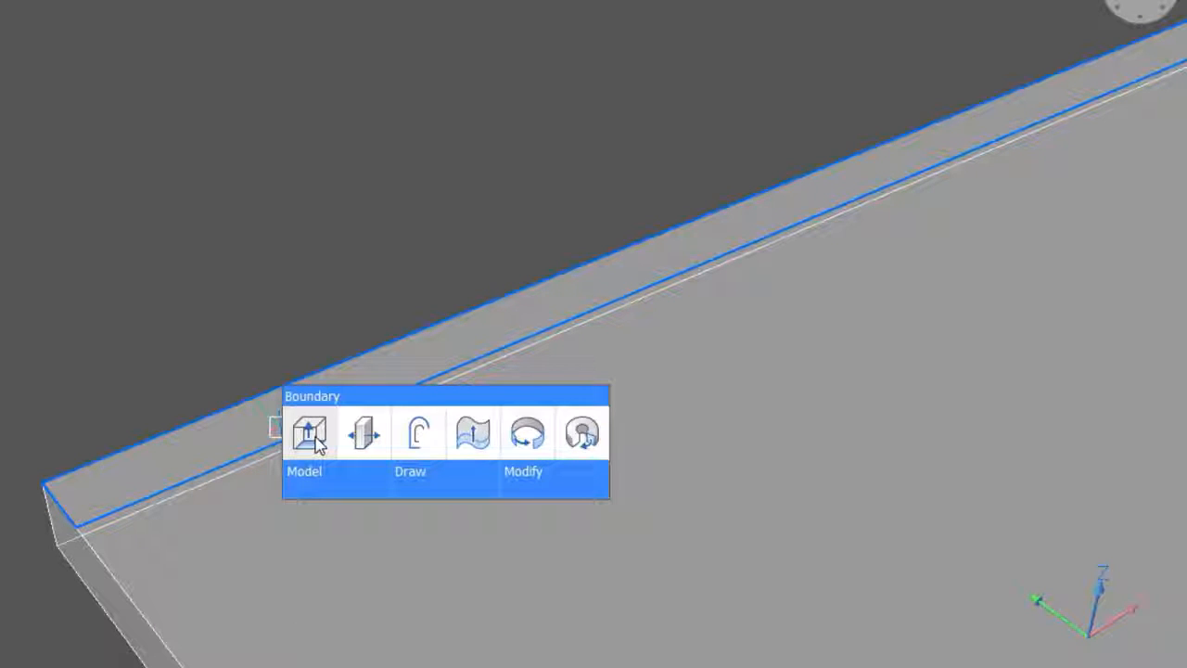
left_click(313, 435)
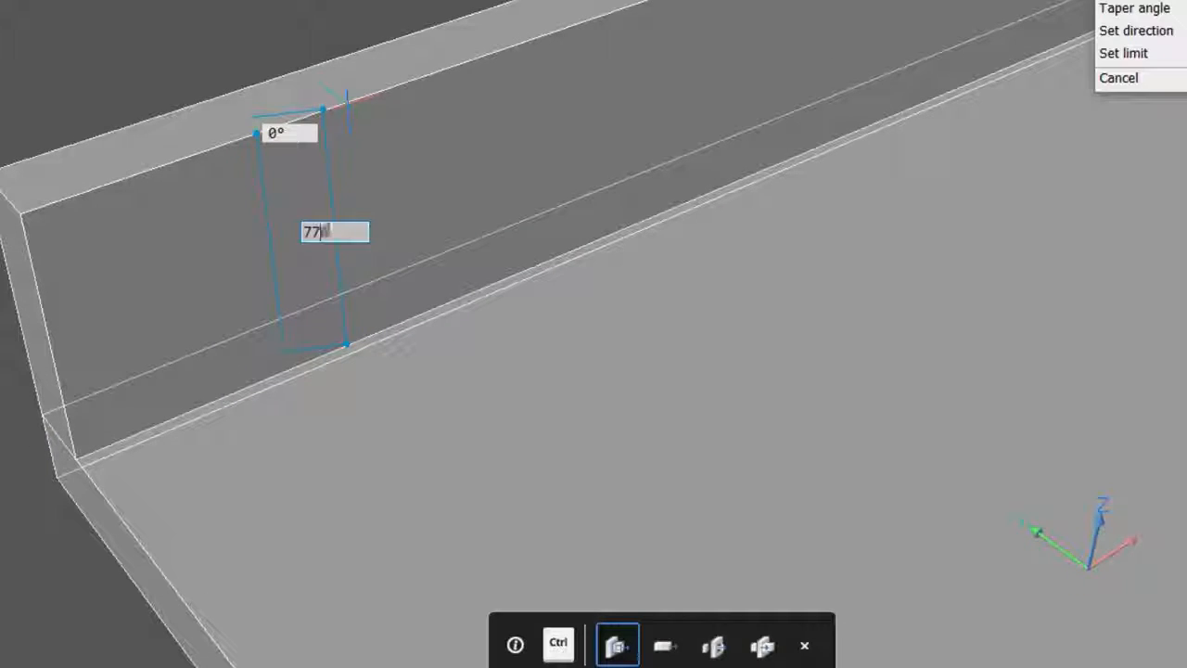
key("Return")
scroll(346, 104, "down", 5)
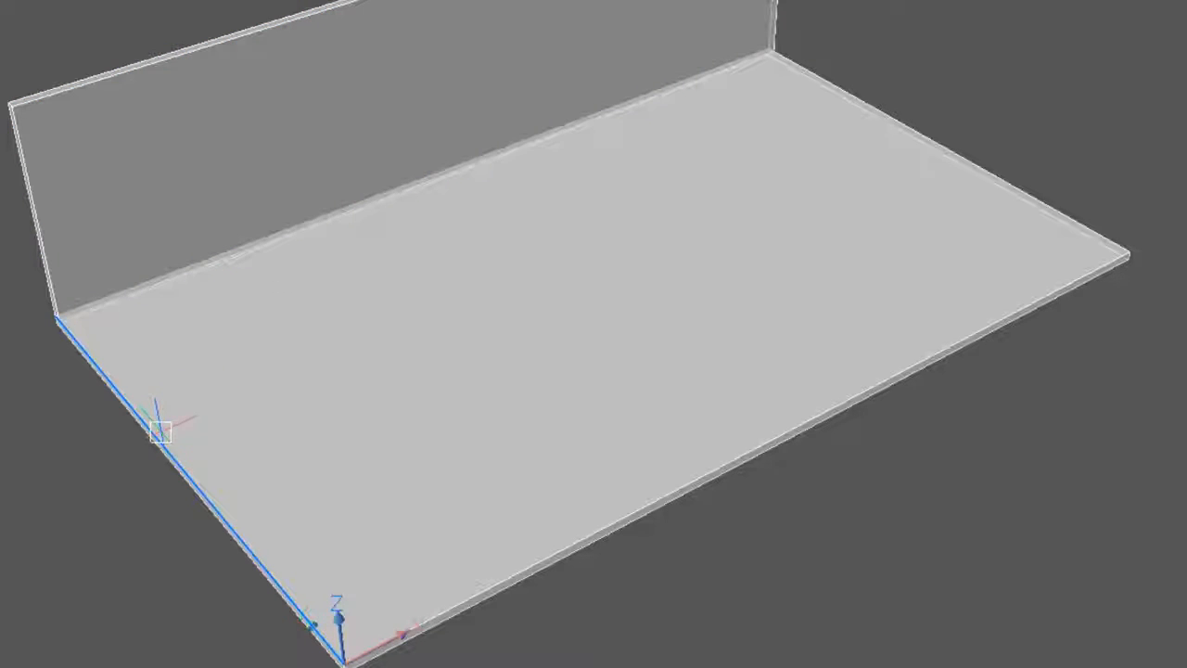
Step: Offset a line 300 mm inward from the slab's short edge at the origin end
mouse_move(161, 430)
left_click(252, 440)
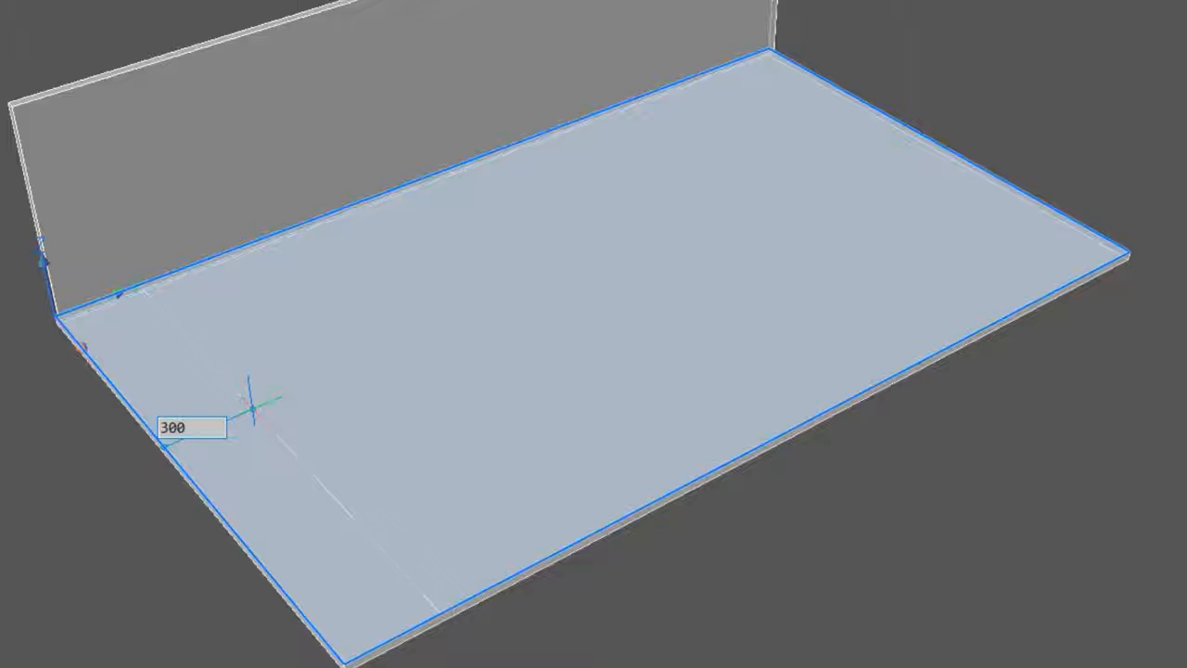
type("300")
key("Return")
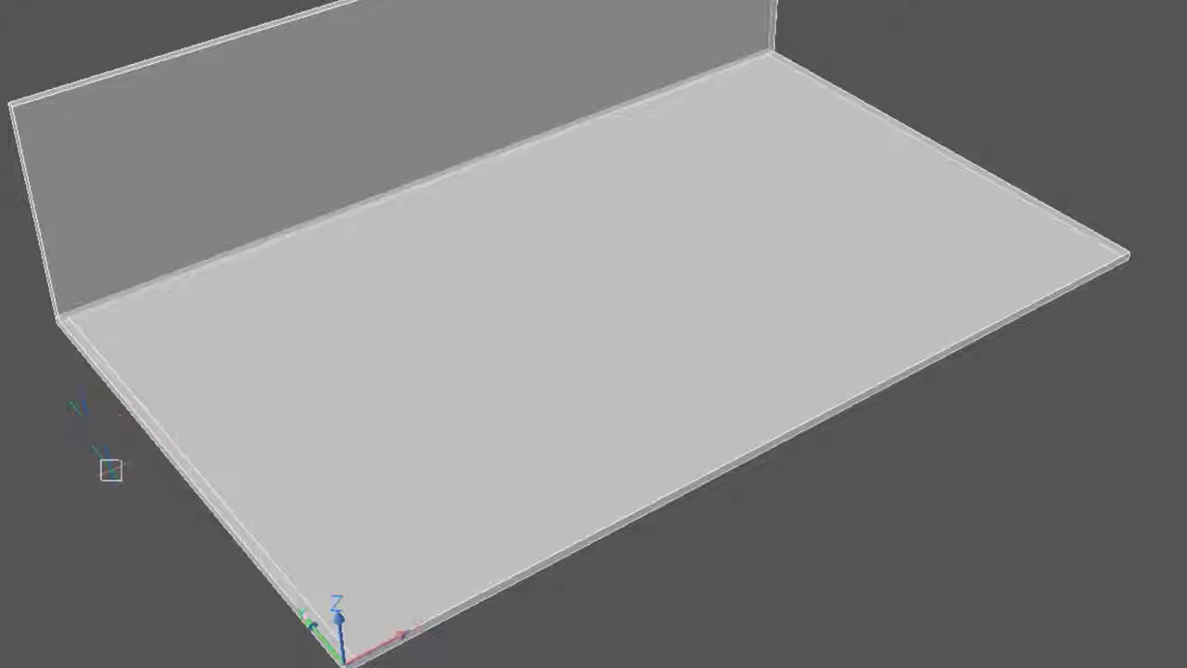
Step: Extrude the strip boundary along the short edge at the origin end upward to form a side wall
scroll(291, 439, "up", 3)
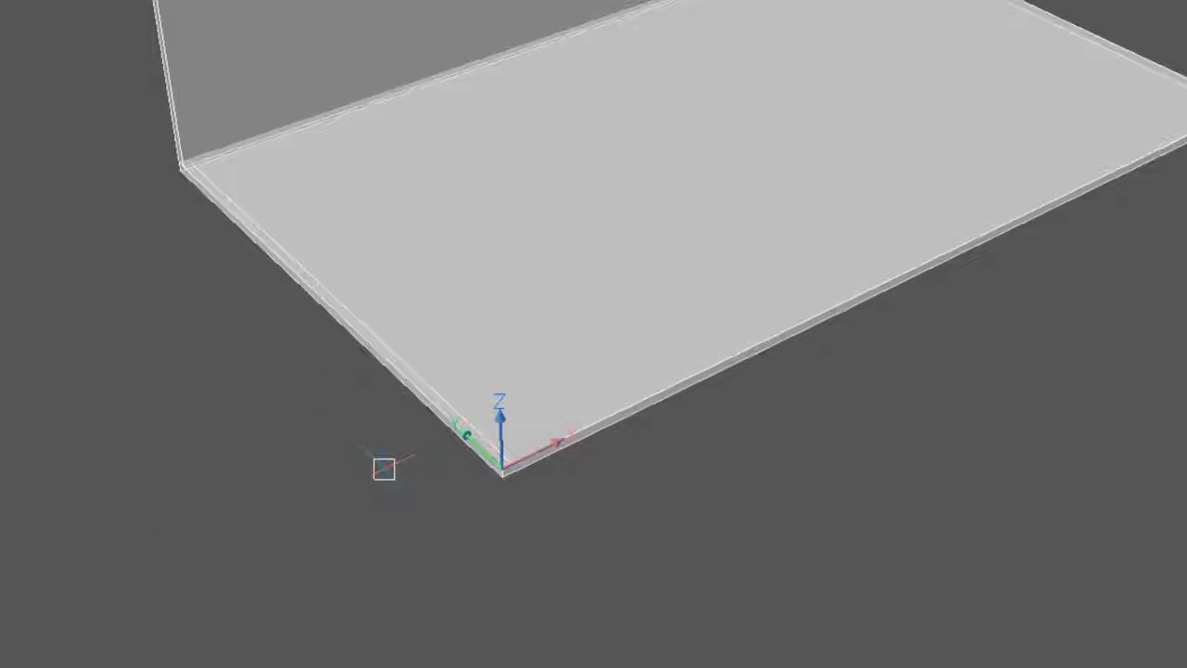
scroll(403, 474, "up", 2)
scroll(407, 450, "up", 2)
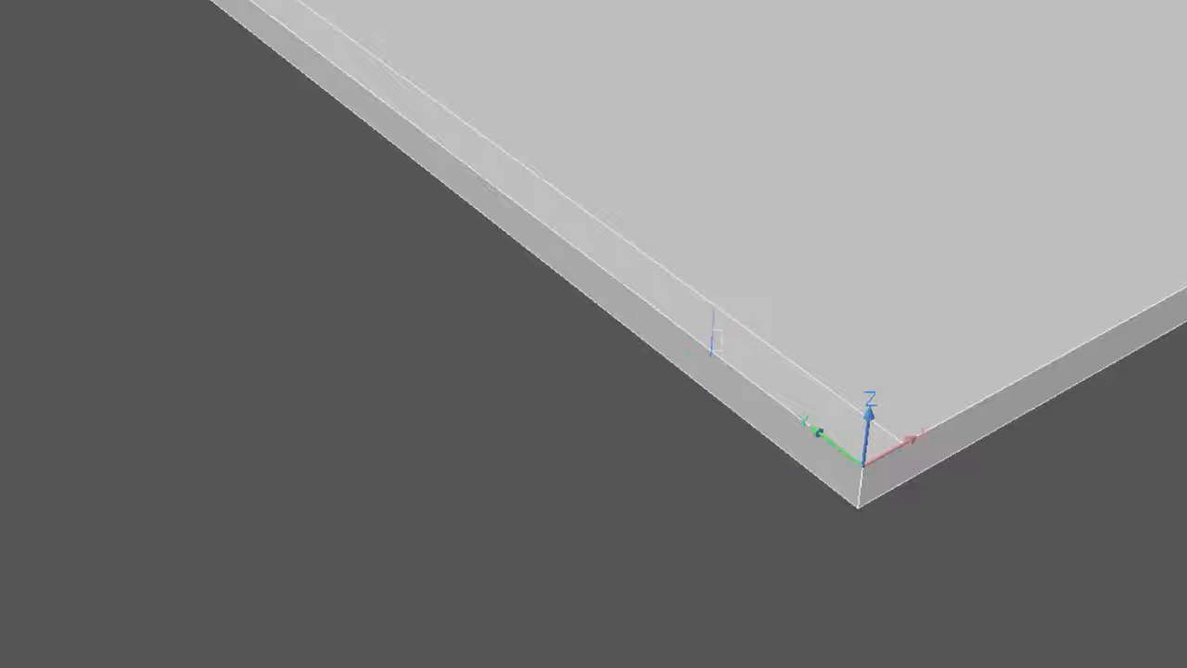
mouse_move(718, 333)
left_click(759, 346)
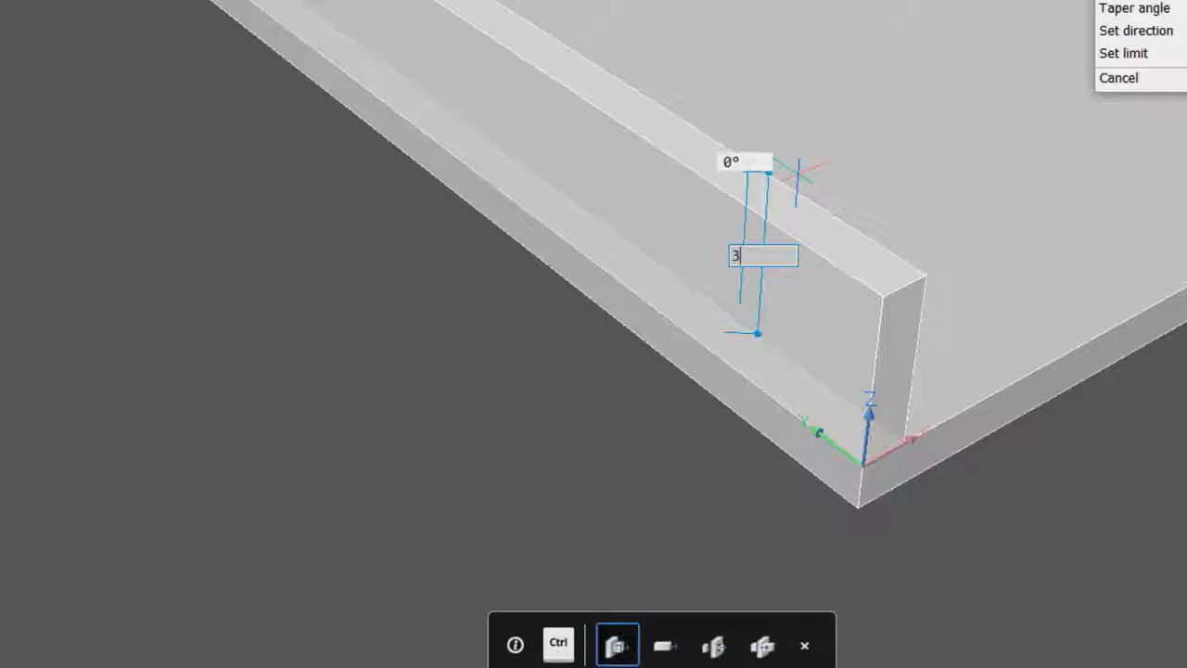
key("Return")
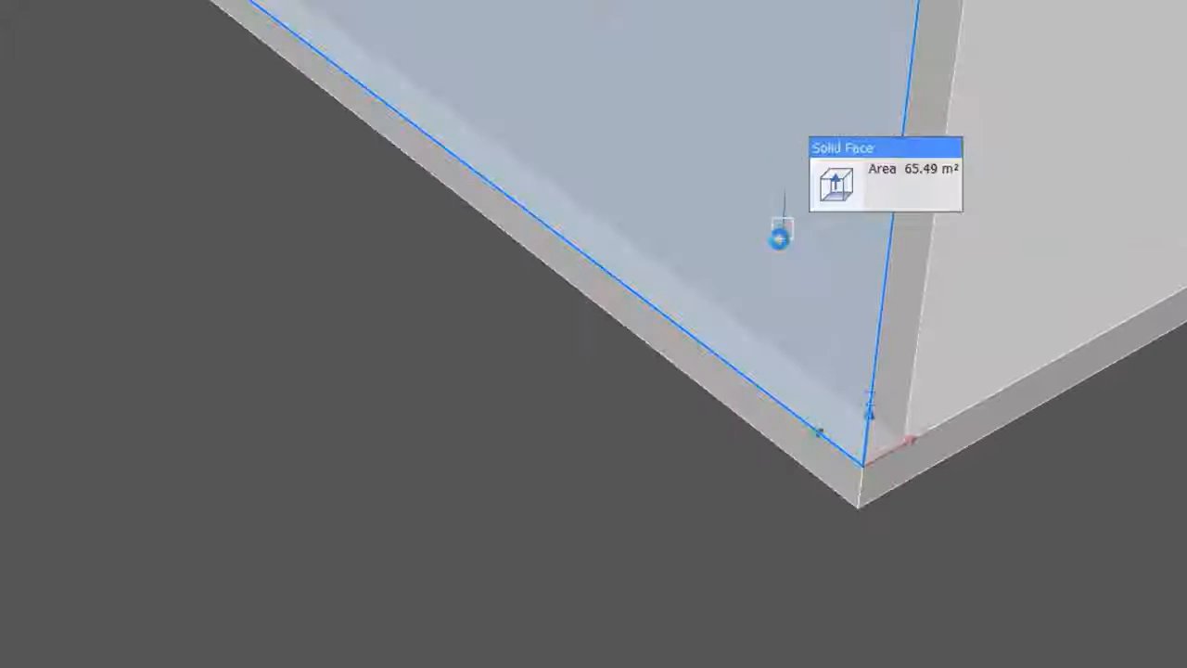
Step: Copy the side wall at the origin to the slab's opposite short edge by dragging its inner face in copy mode
middle_click(767, 262)
middle_click(767, 263)
middle_click_drag(985, 479, 800, 498)
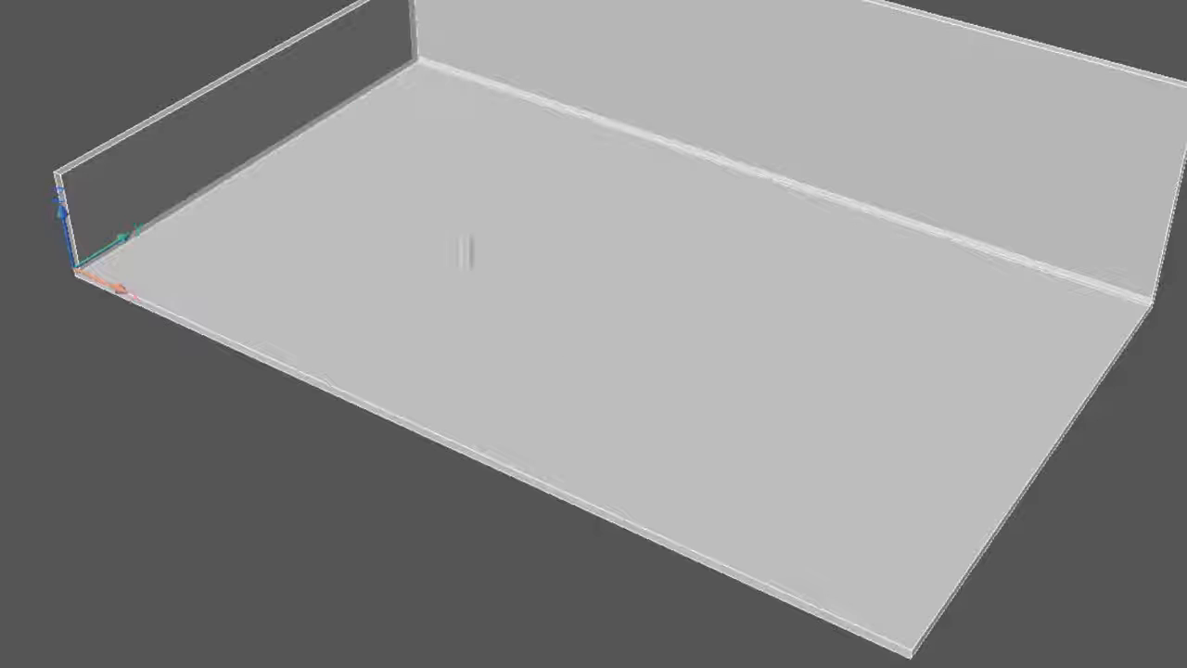
mouse_move(305, 101)
mouse_move(342, 102)
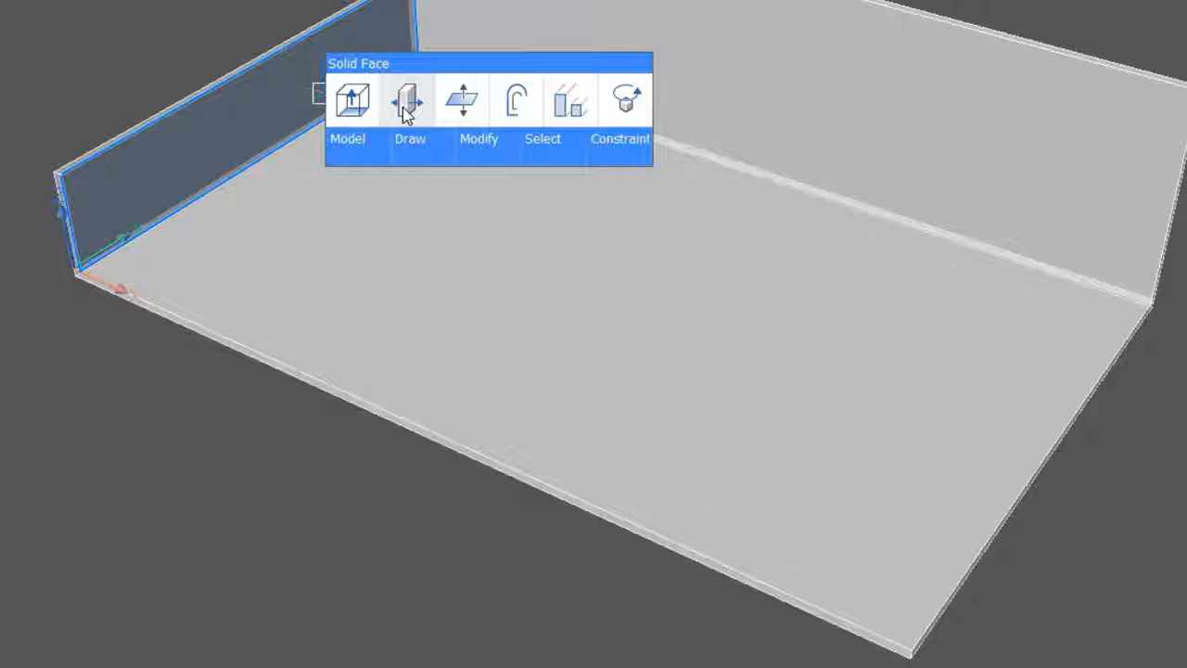
left_click(405, 108)
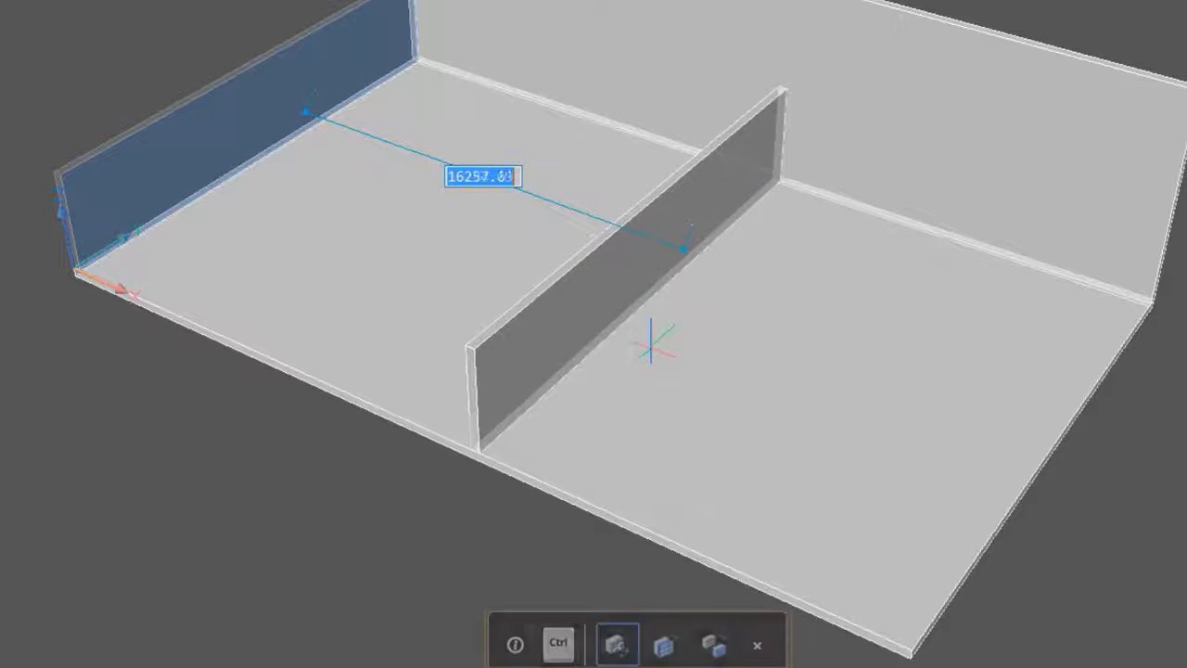
key("ctrl")
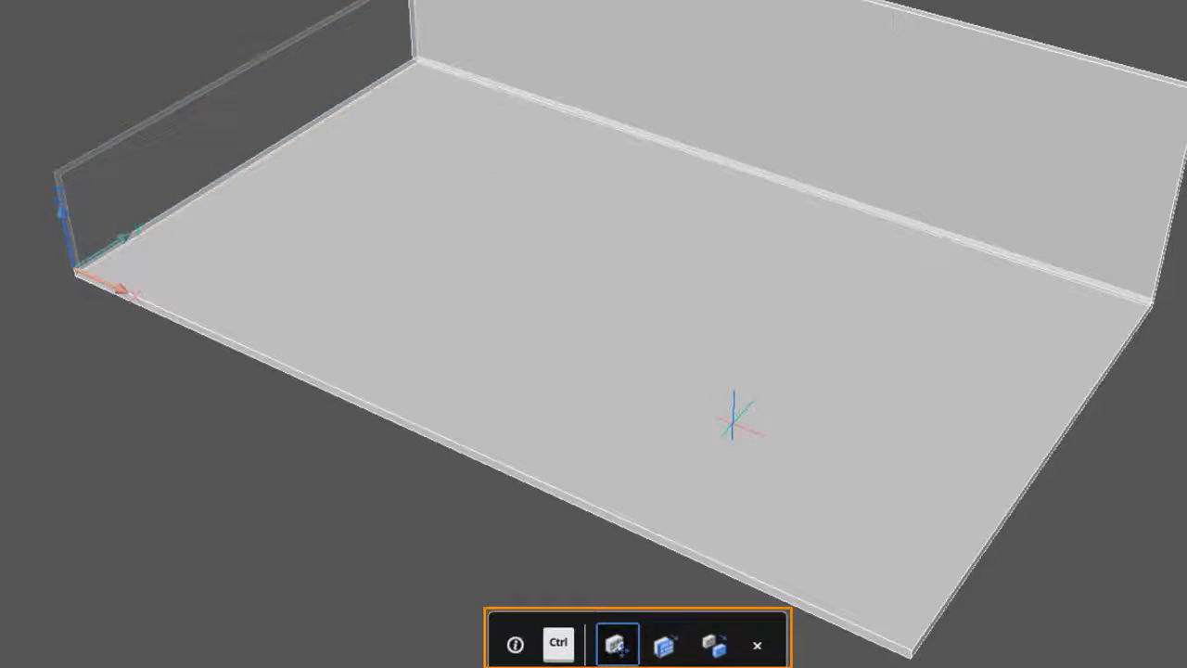
key("ctrl")
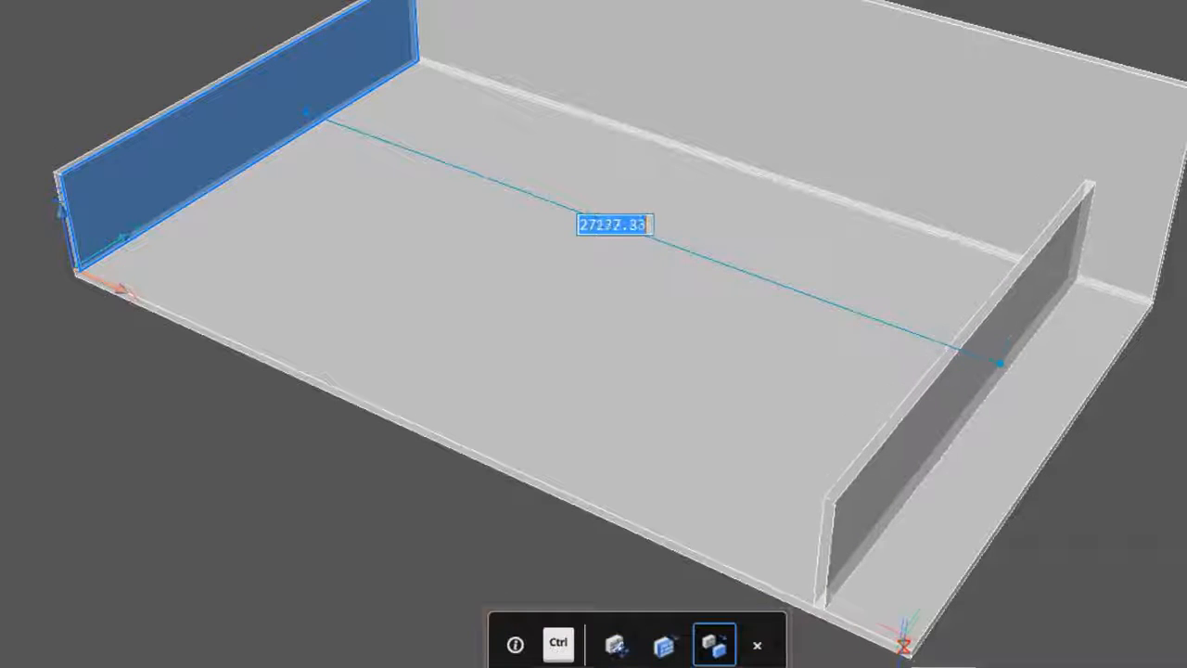
left_click(1011, 365)
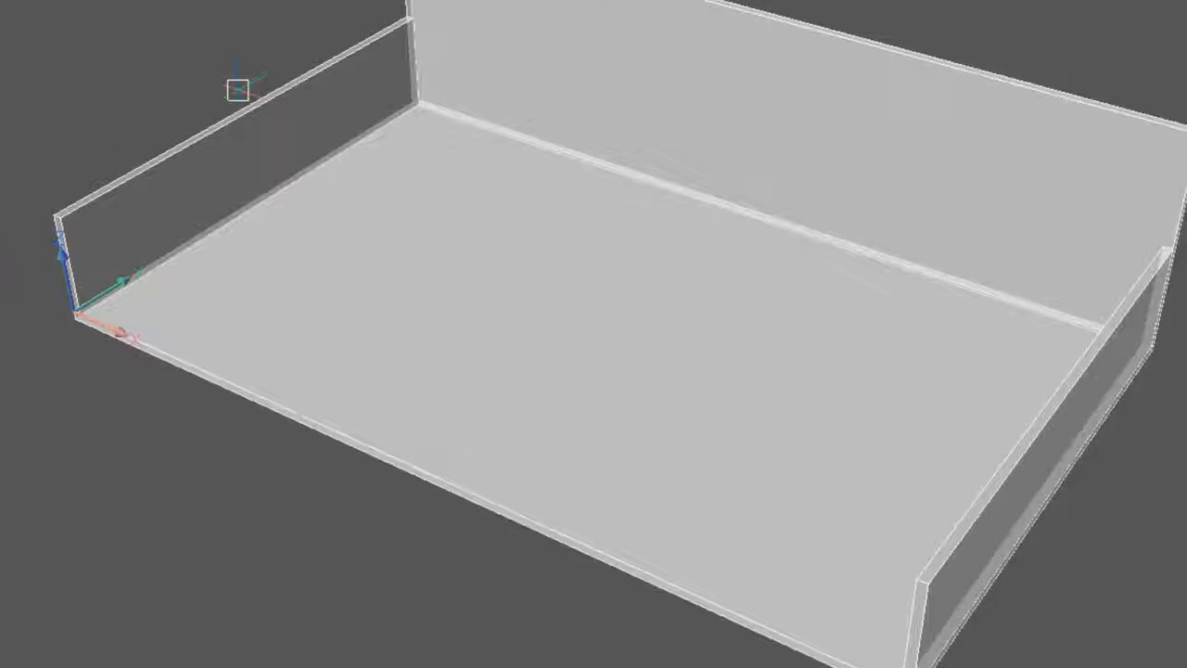
Step: Raise the top face of the side wall at the origin to the back wall's upper endpoint
middle_click_drag(277, 127, 272, 310)
scroll(291, 244, "up", 3)
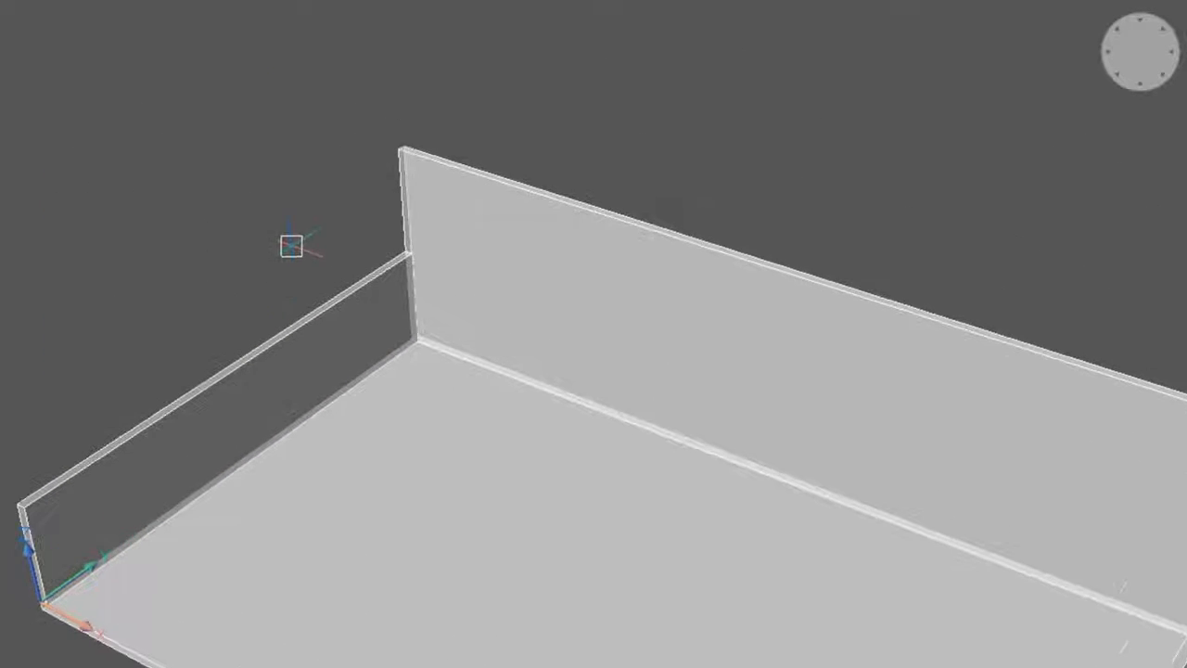
mouse_move(349, 311)
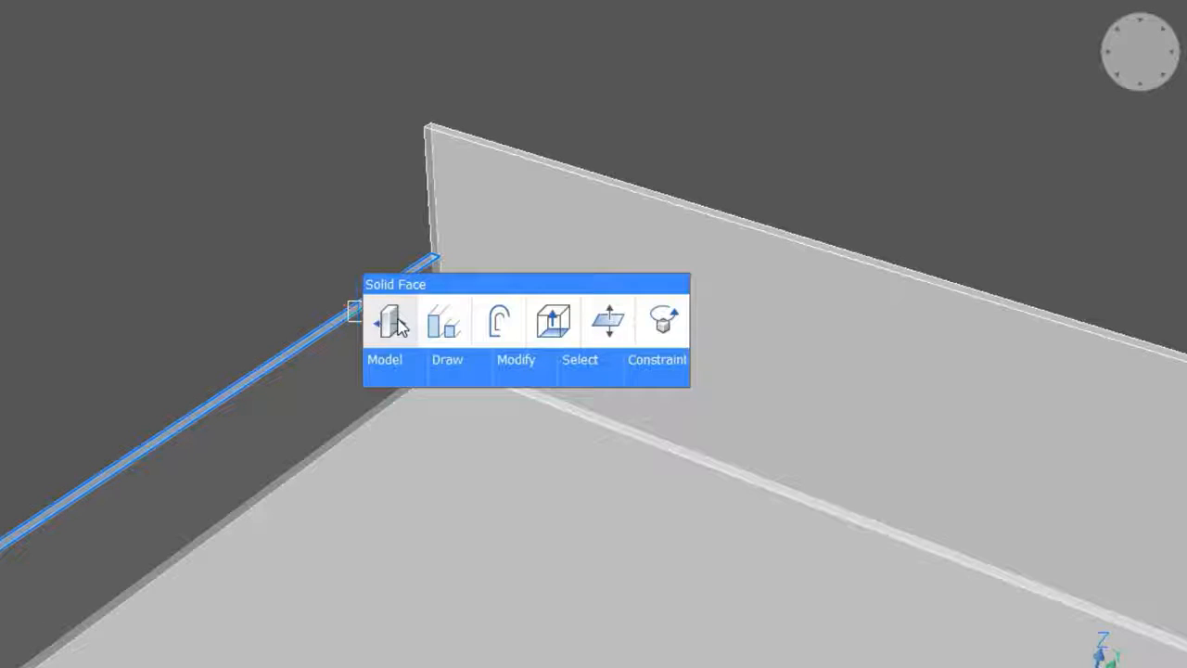
left_click(394, 320)
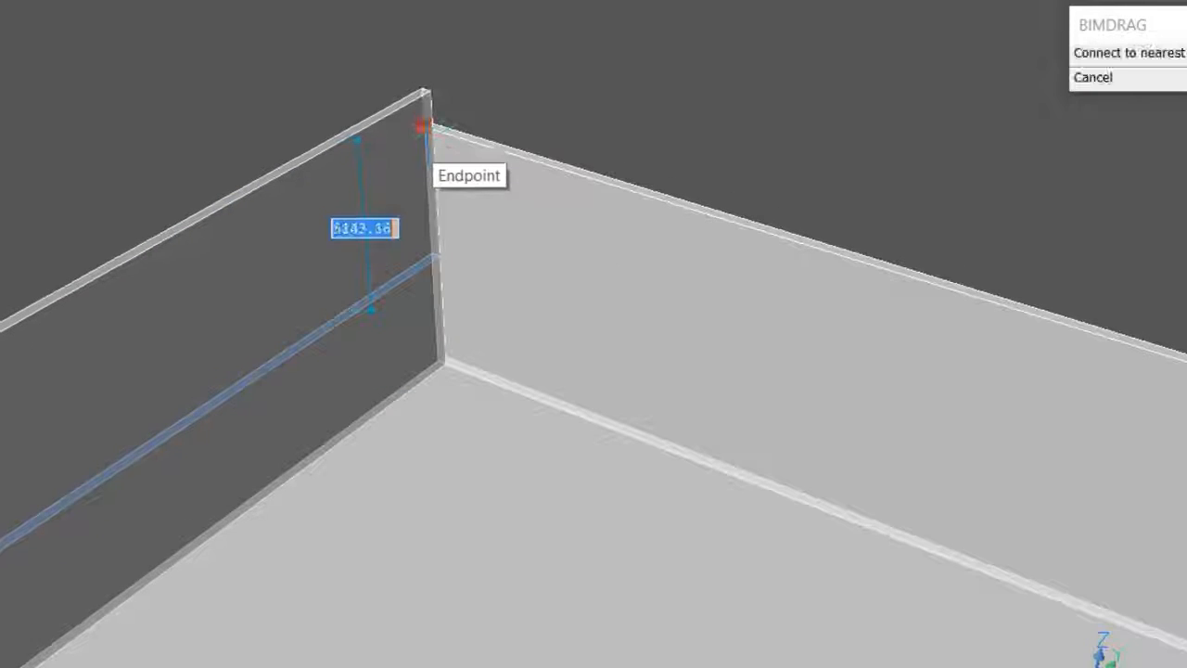
left_click(423, 126)
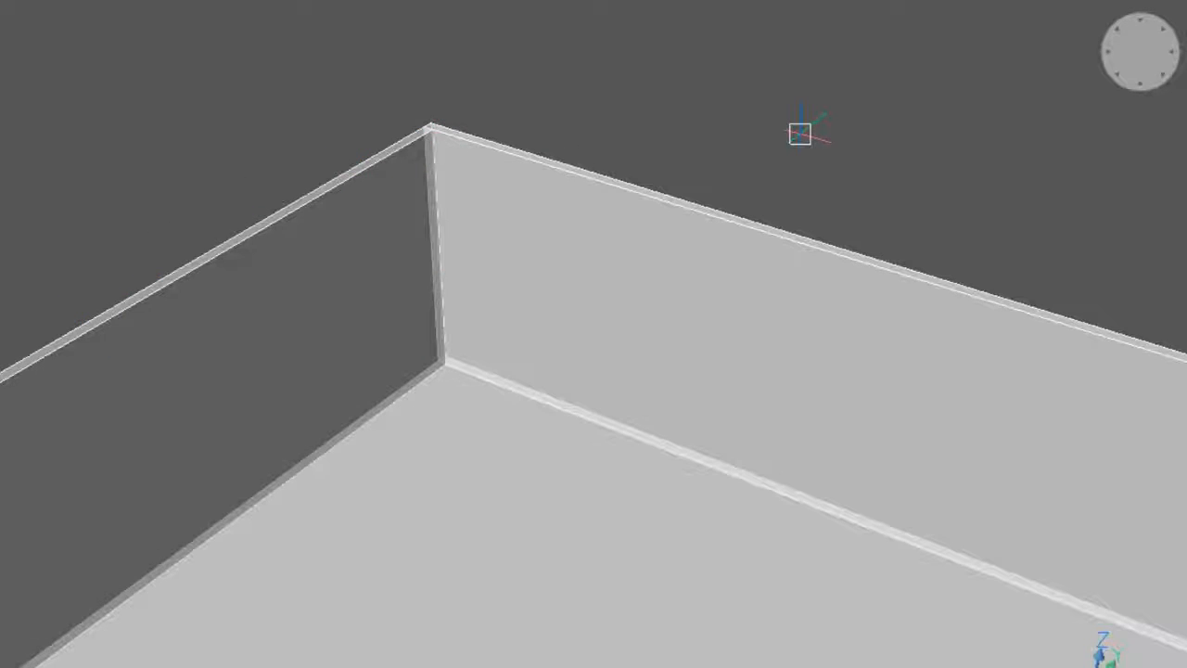
Step: Copy the floor area between the walls up 4000 mm as an upper slab and extend its end face to the lower side wall's outer corner
scroll(800, 134, "down", 2)
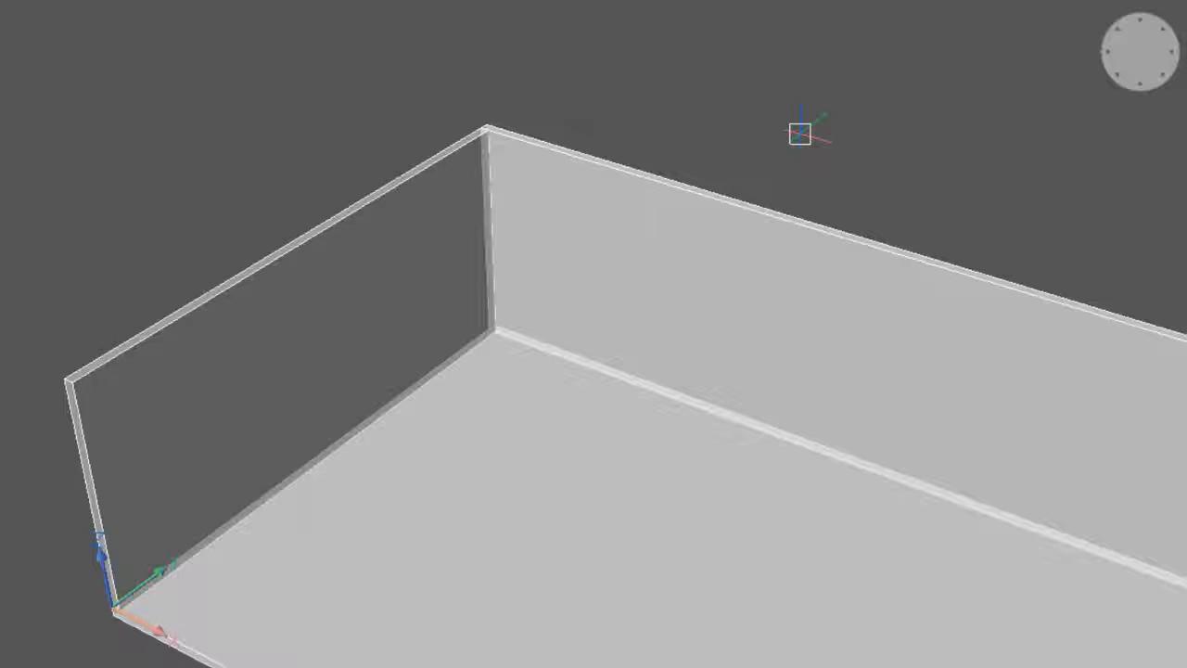
scroll(799, 134, "down", 2)
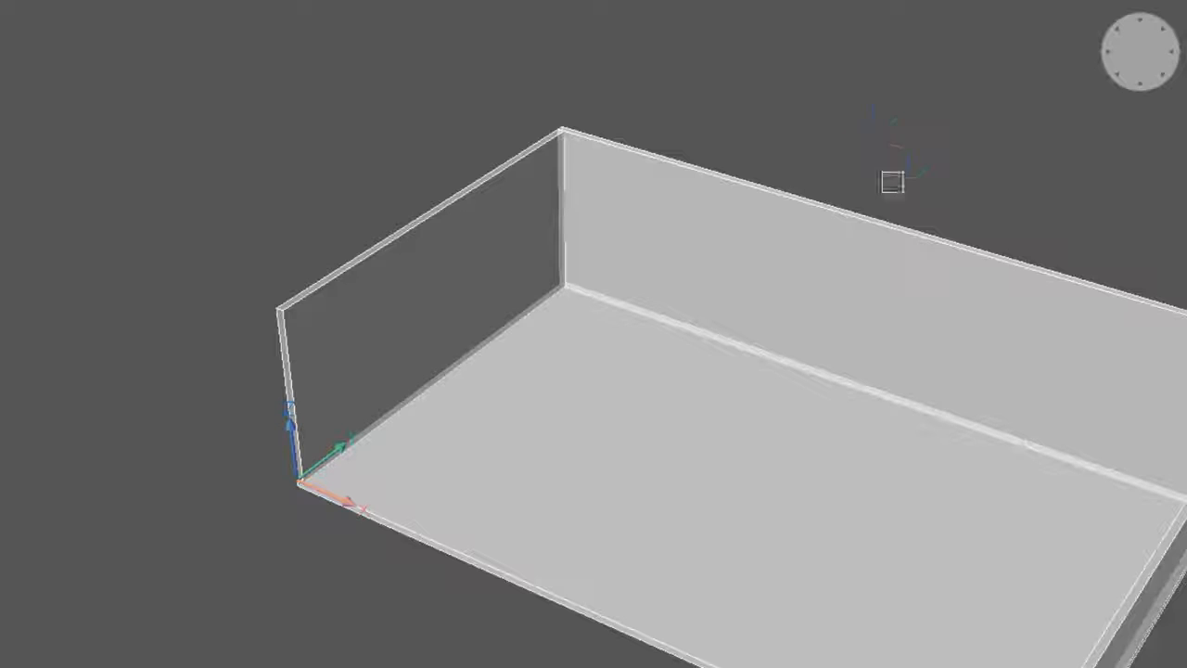
middle_click_drag(904, 188, 708, 164)
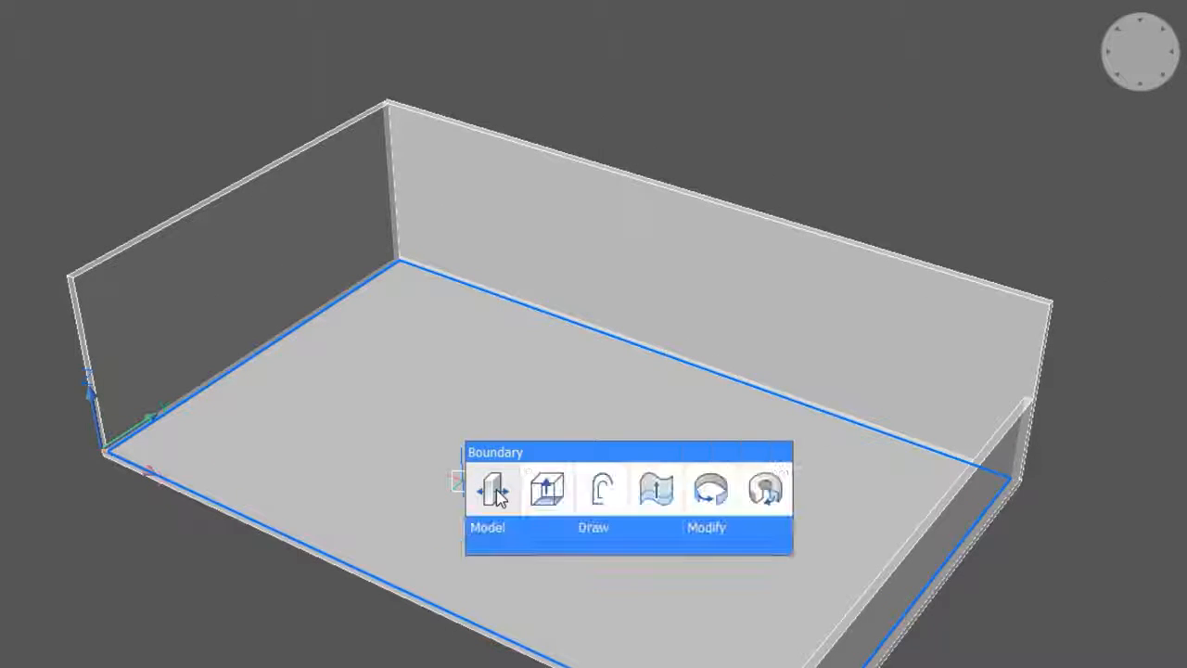
left_click(496, 491)
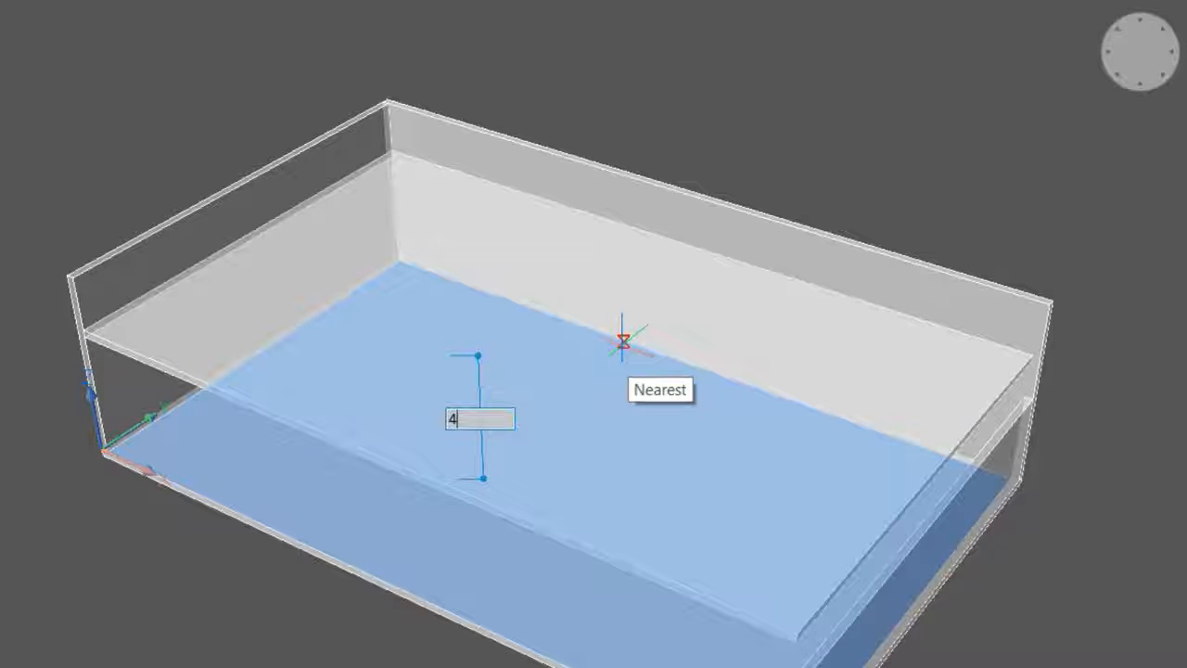
type("4000")
key("Return")
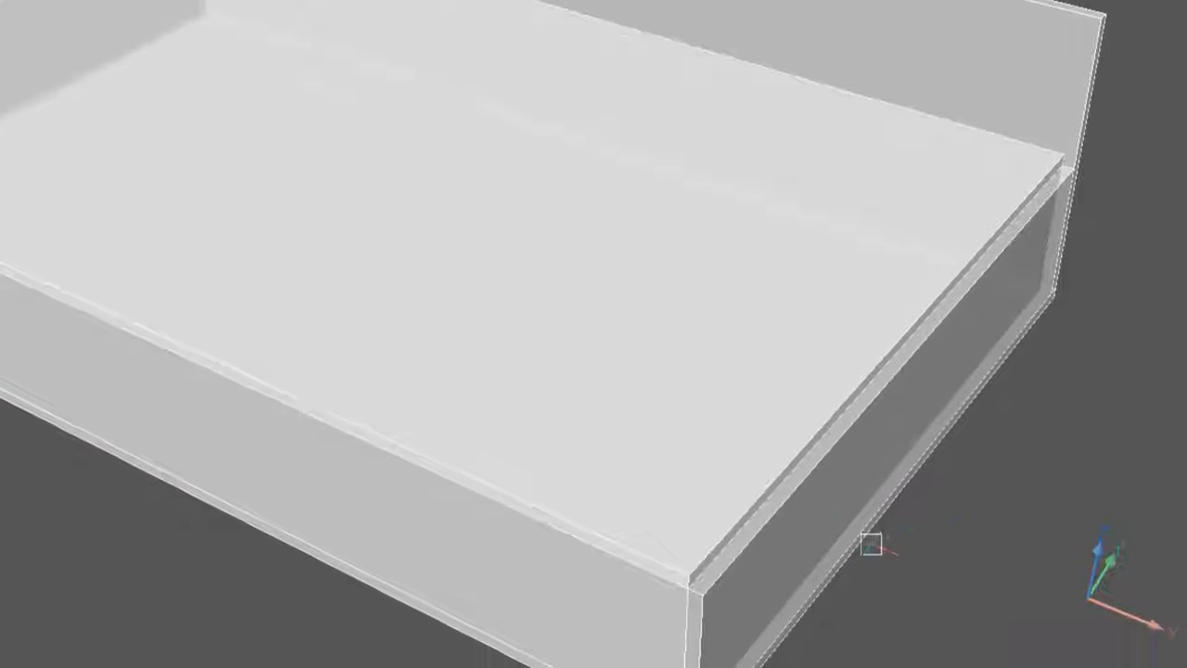
left_click(776, 498)
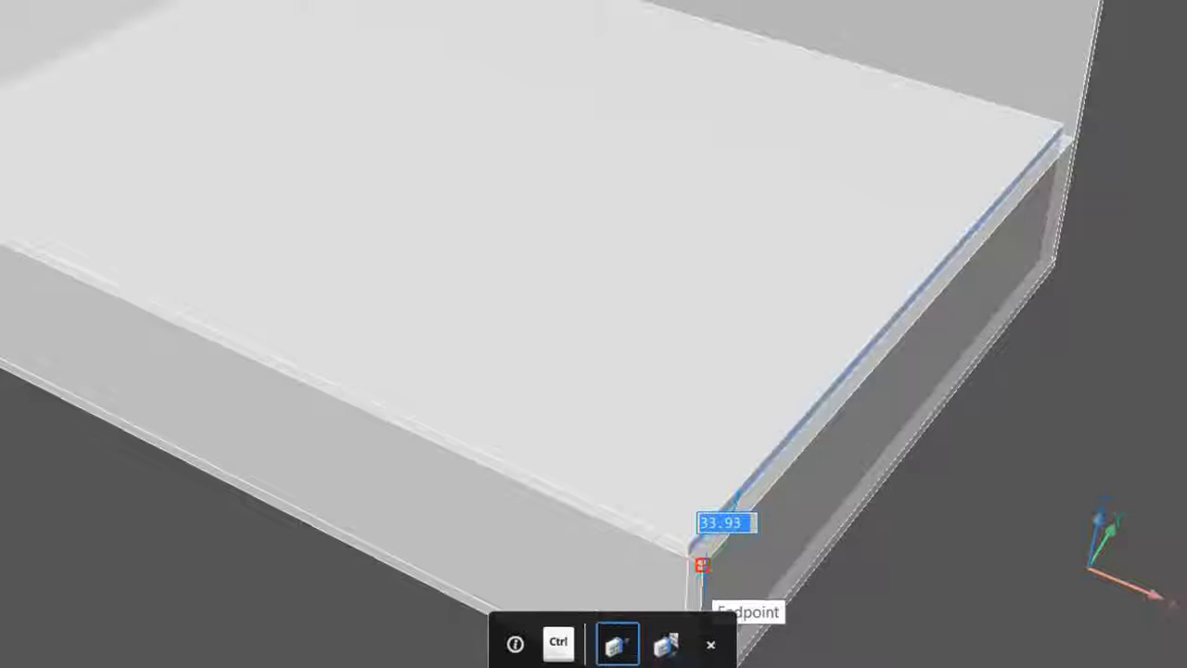
left_click(705, 566)
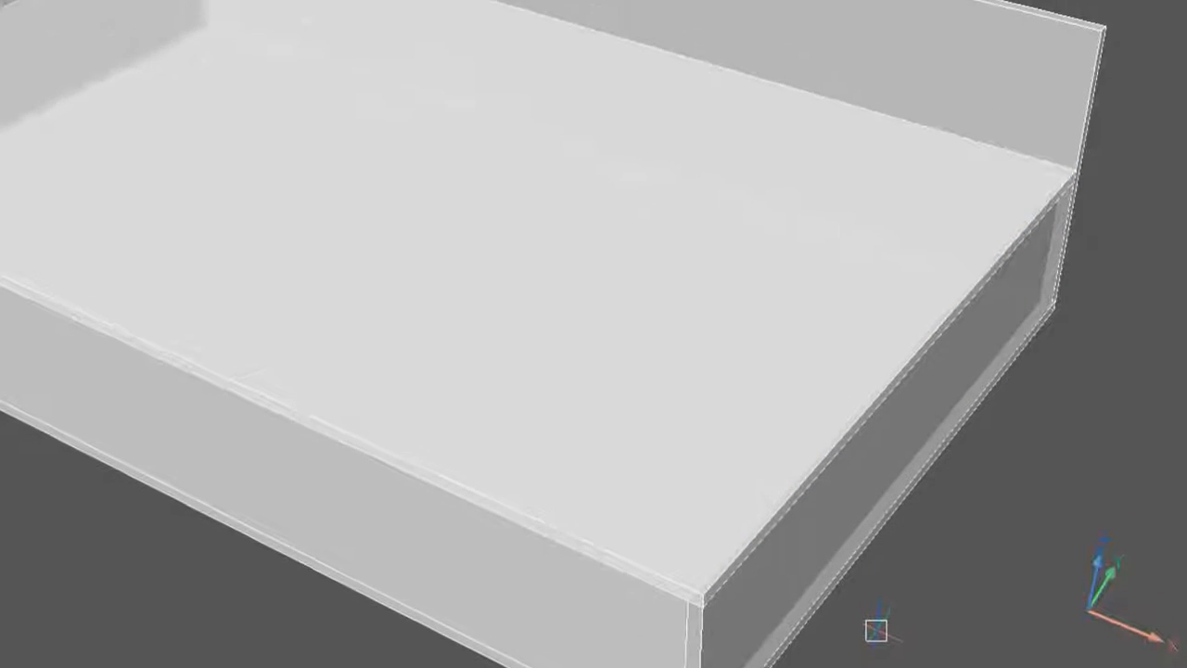
Step: Offset the upper slab's back edge and its short edge at the origin end inward by 6000 mm
mouse_move(631, 125)
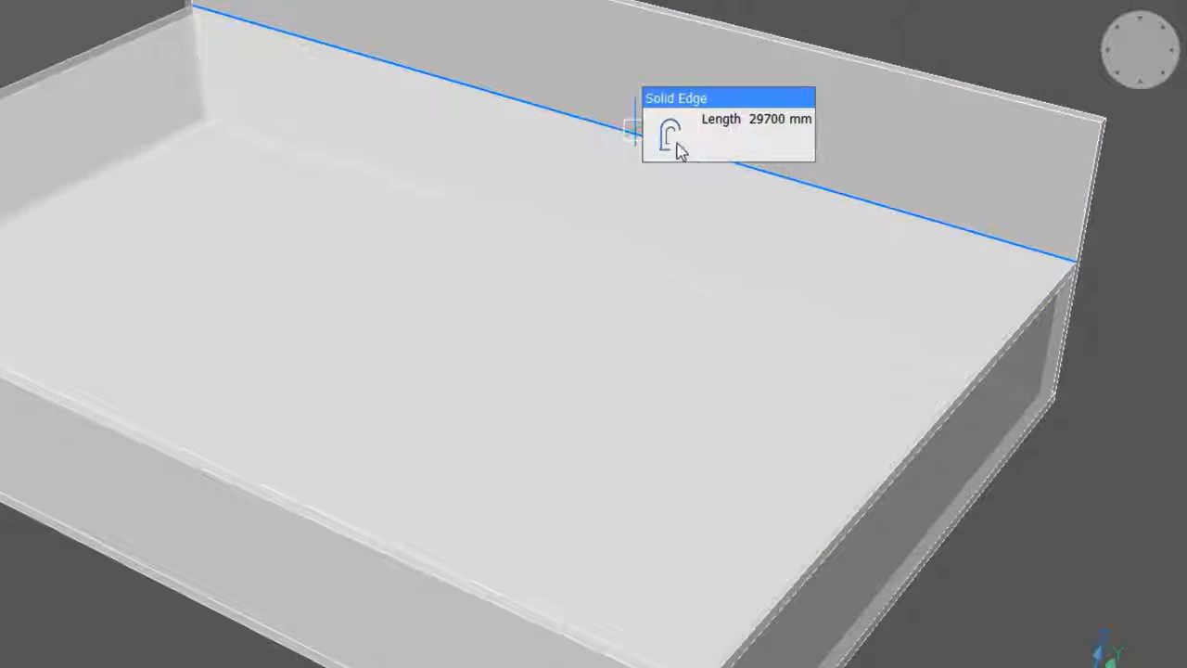
left_click(674, 145)
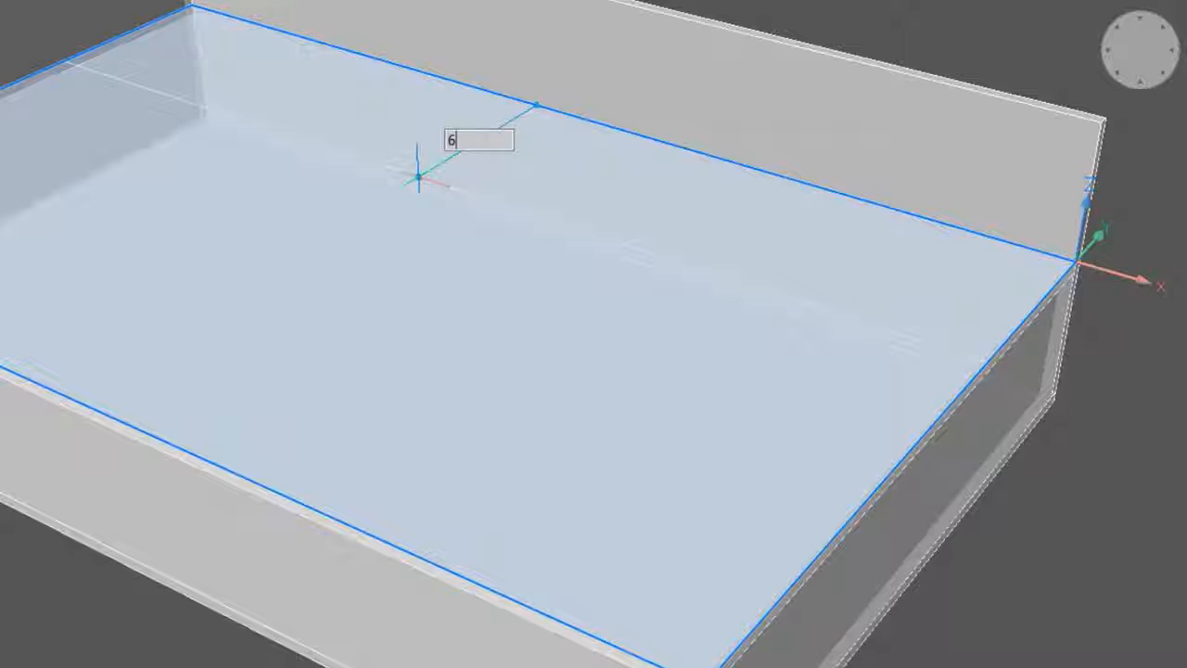
key("Return")
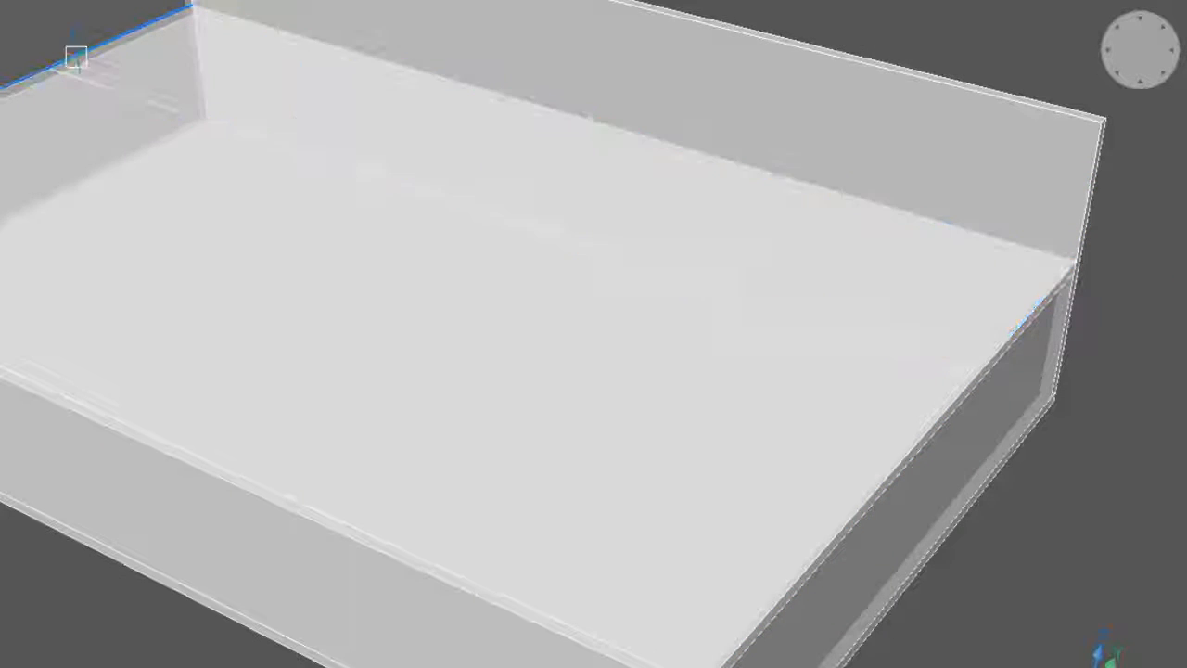
left_click(113, 70)
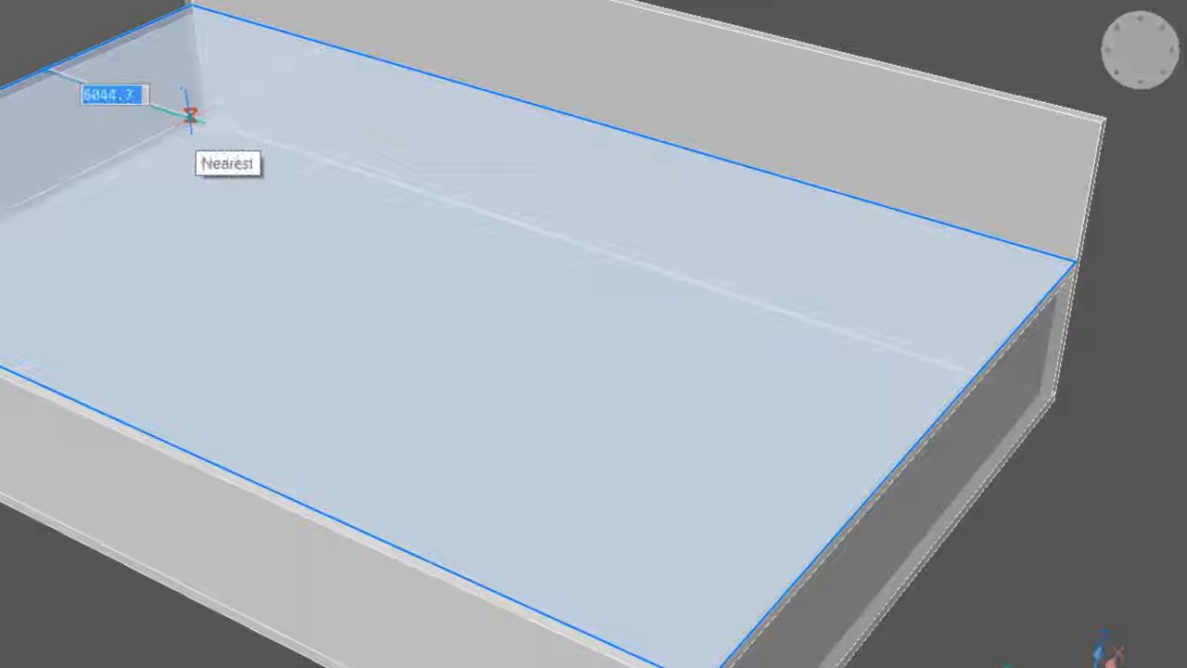
type("6")
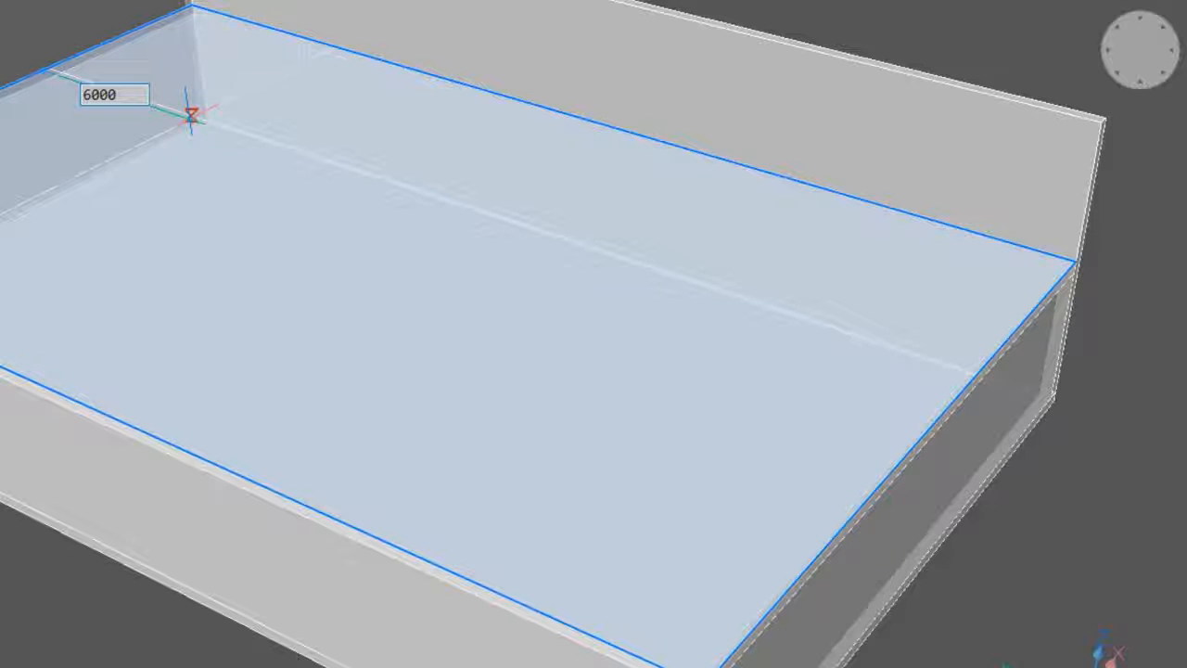
type("000")
key("Return")
Step: Draw a polysolid column from the intersection of the offset lines, 400 mm long, 250 mm wide and 3700 mm high
middle_click_drag(300, 262, 442, 470)
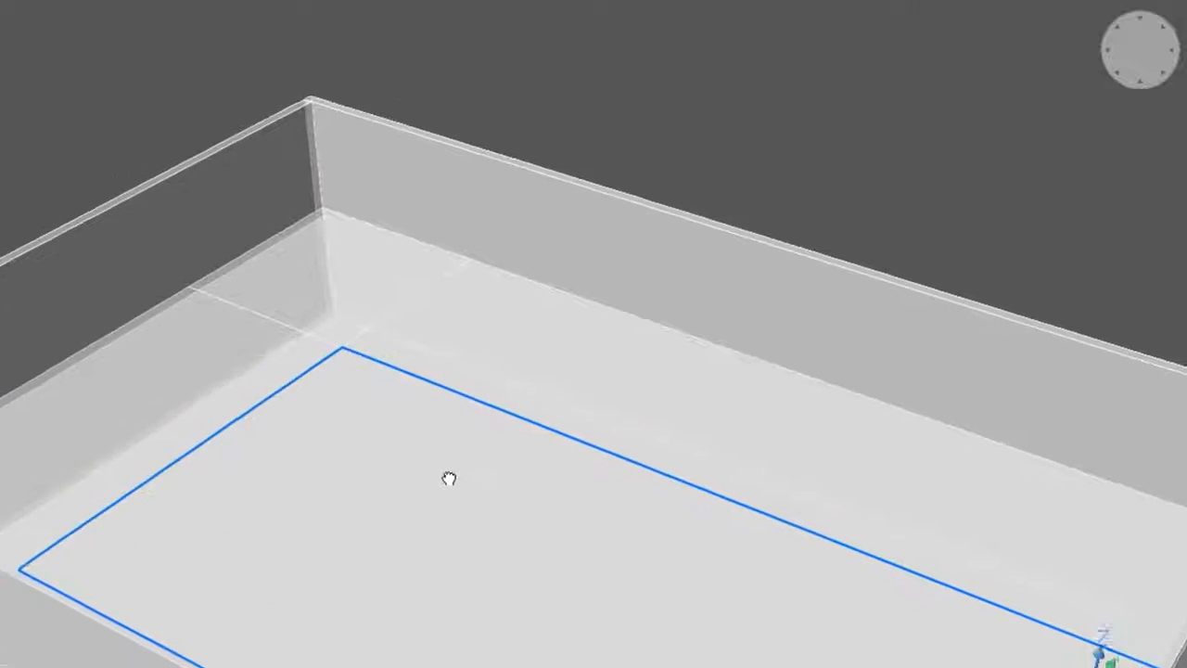
scroll(442, 470, "down", 2)
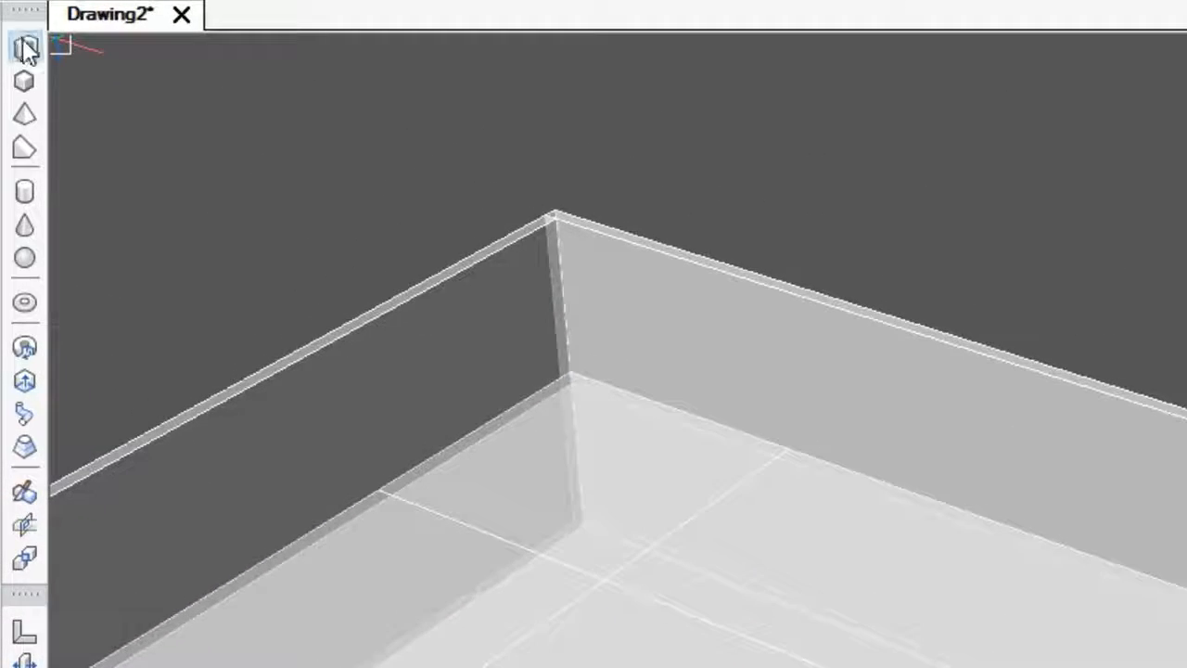
left_click(26, 51)
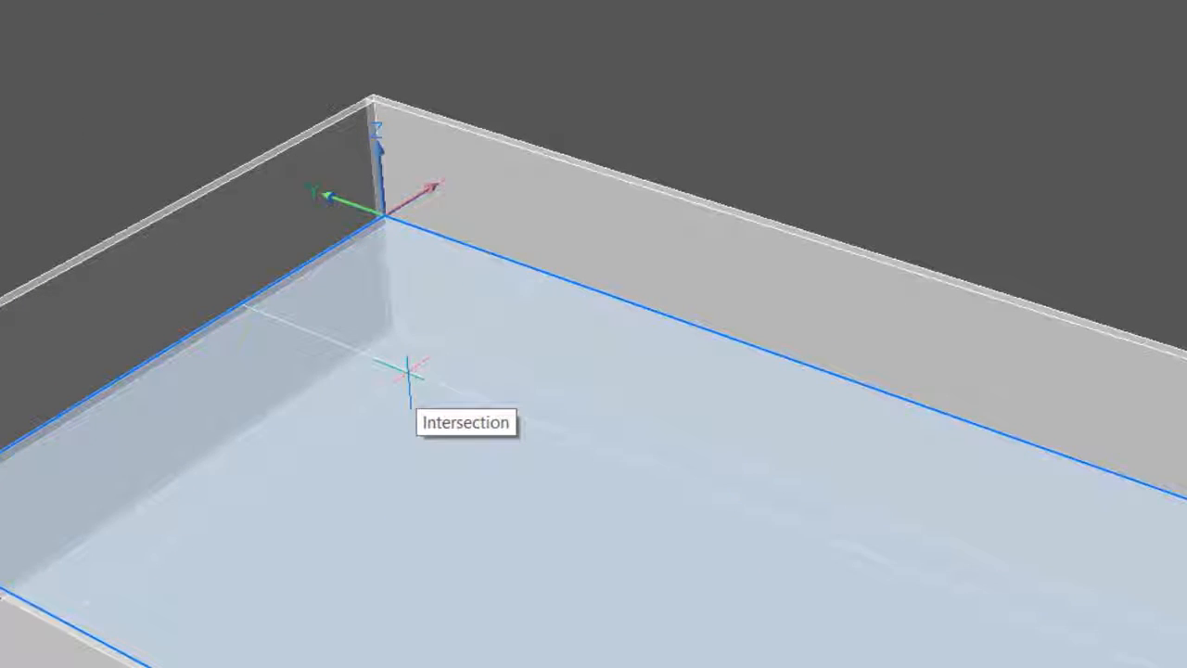
left_click(409, 371)
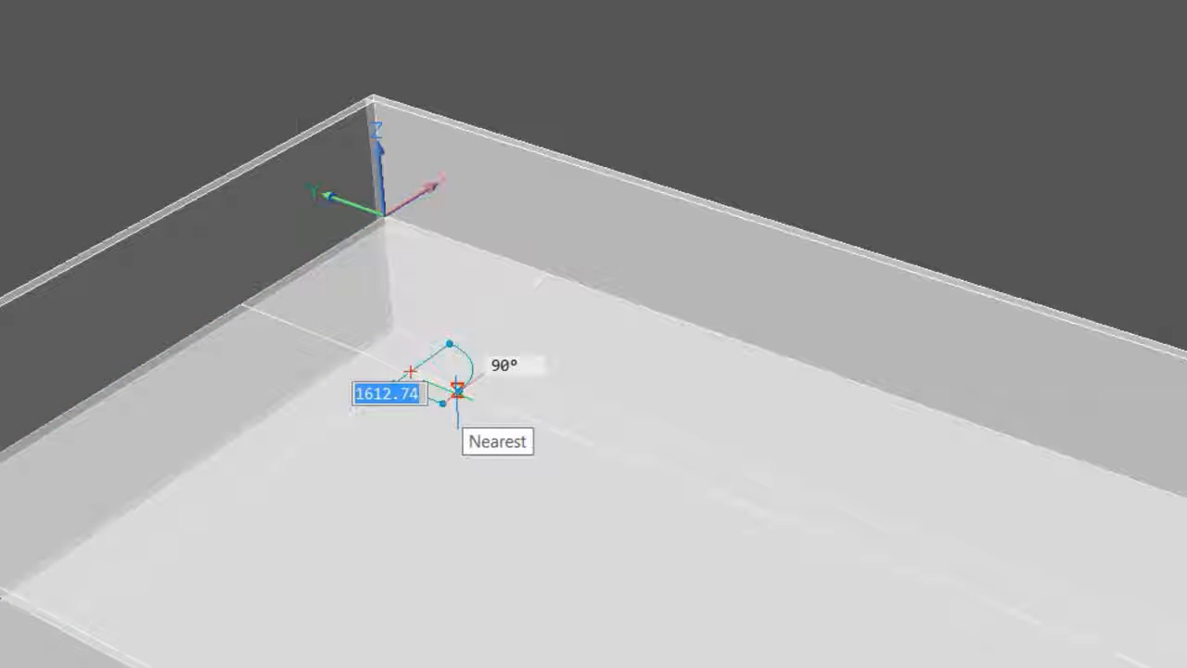
type("400")
key("Return")
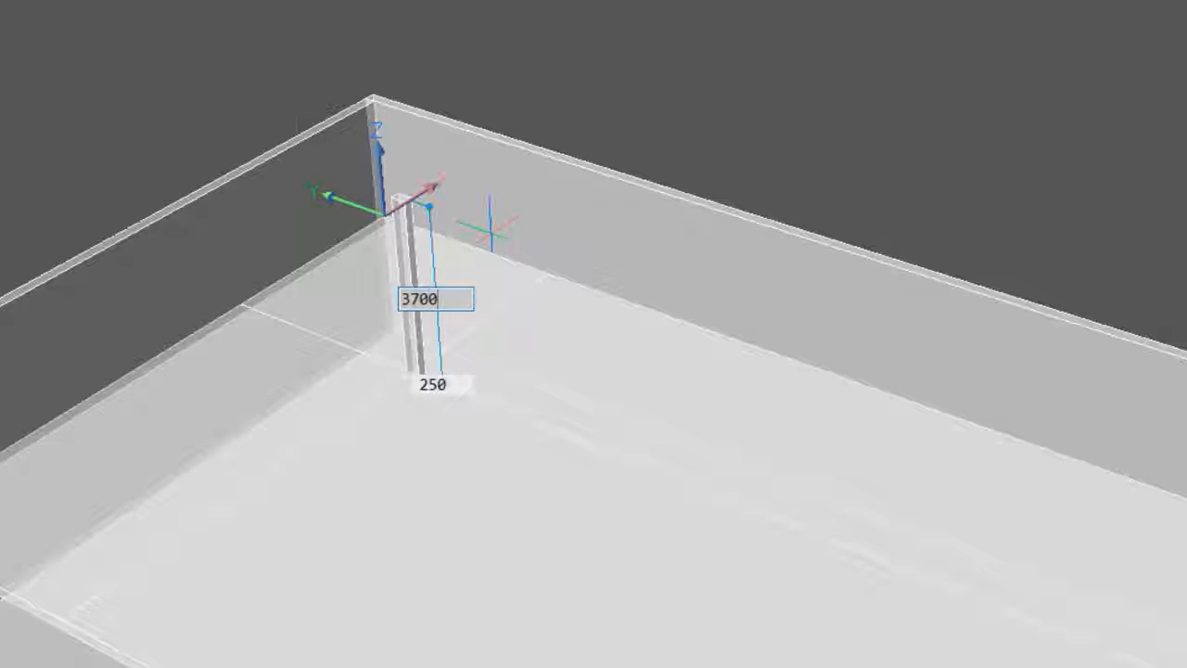
type("3700")
key("Return")
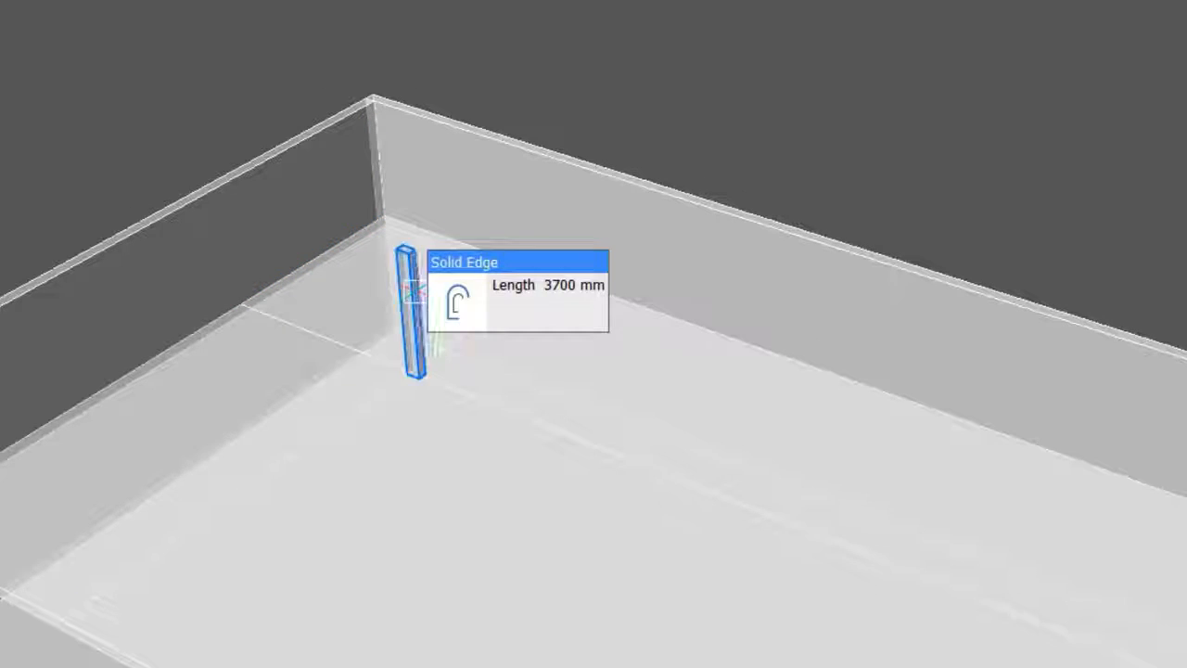
Step: Move the column 200 mm toward the side wall at the origin end, using its bottom corner as base point
left_click(456, 329)
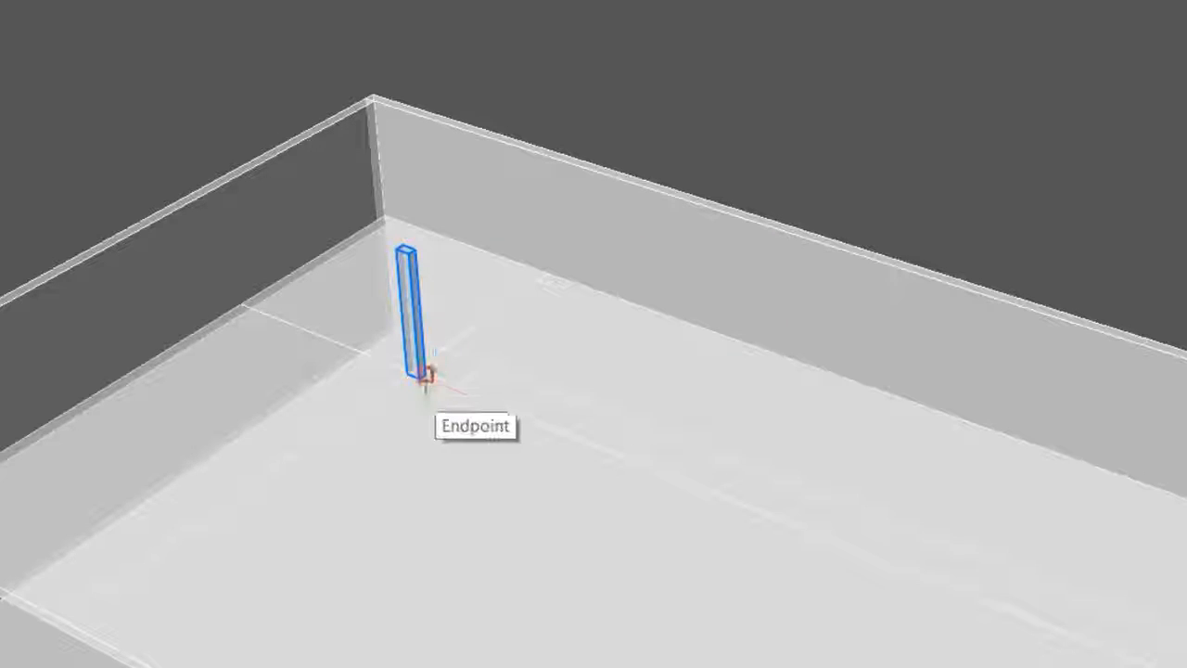
left_click(418, 378)
left_click(409, 375)
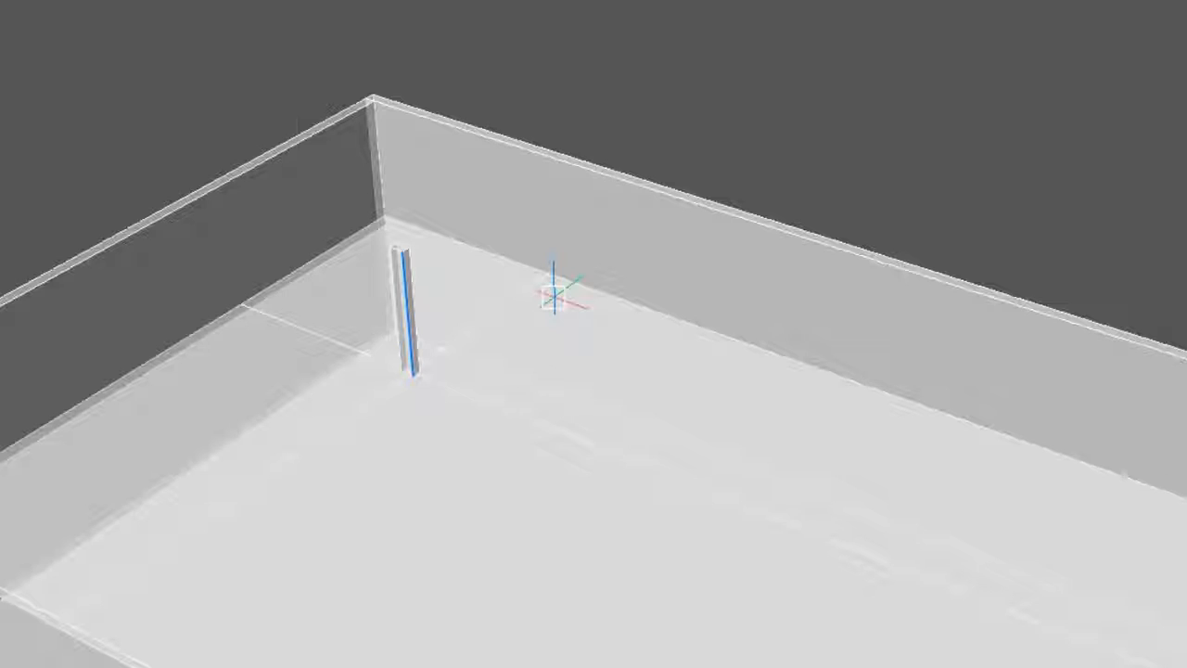
key("Return")
Step: Begin a rectangular 3D array of the column with 2 rows, 3 columns and 2 levels
type("3d")
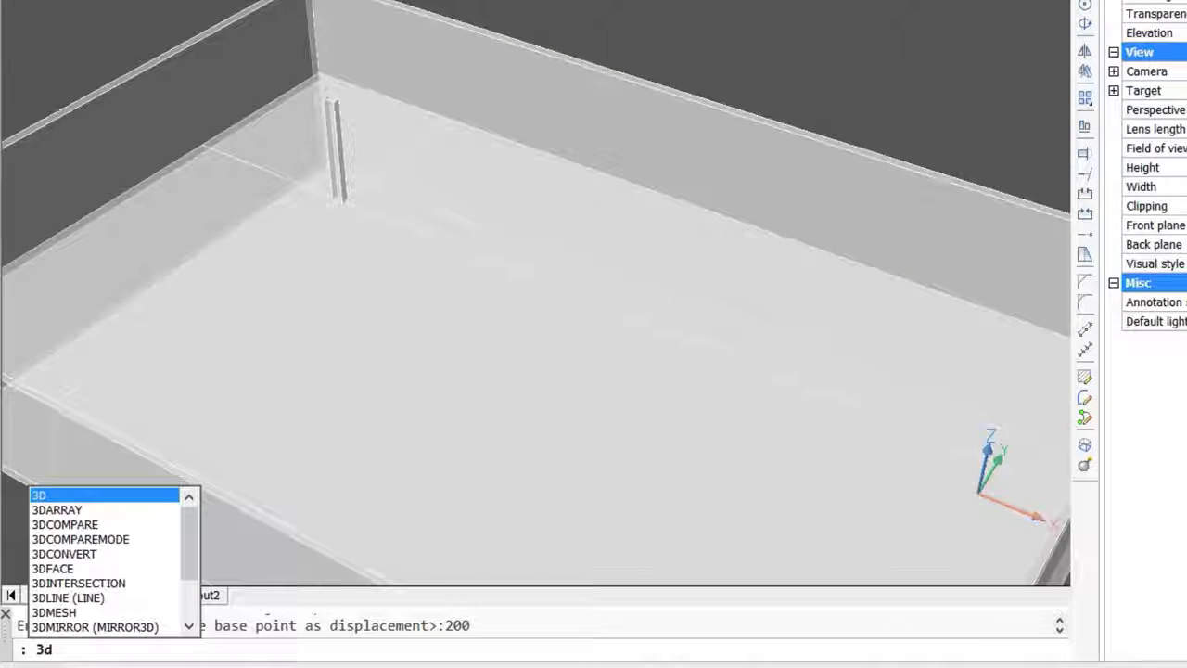
type("array")
key("Return")
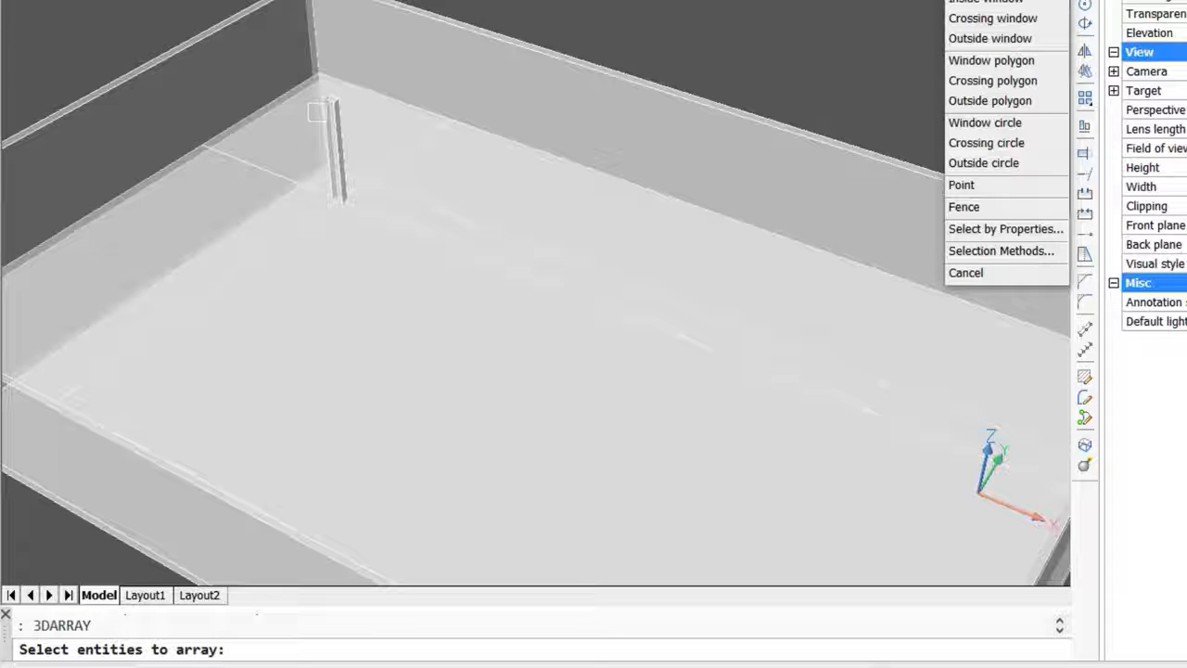
left_click(336, 135)
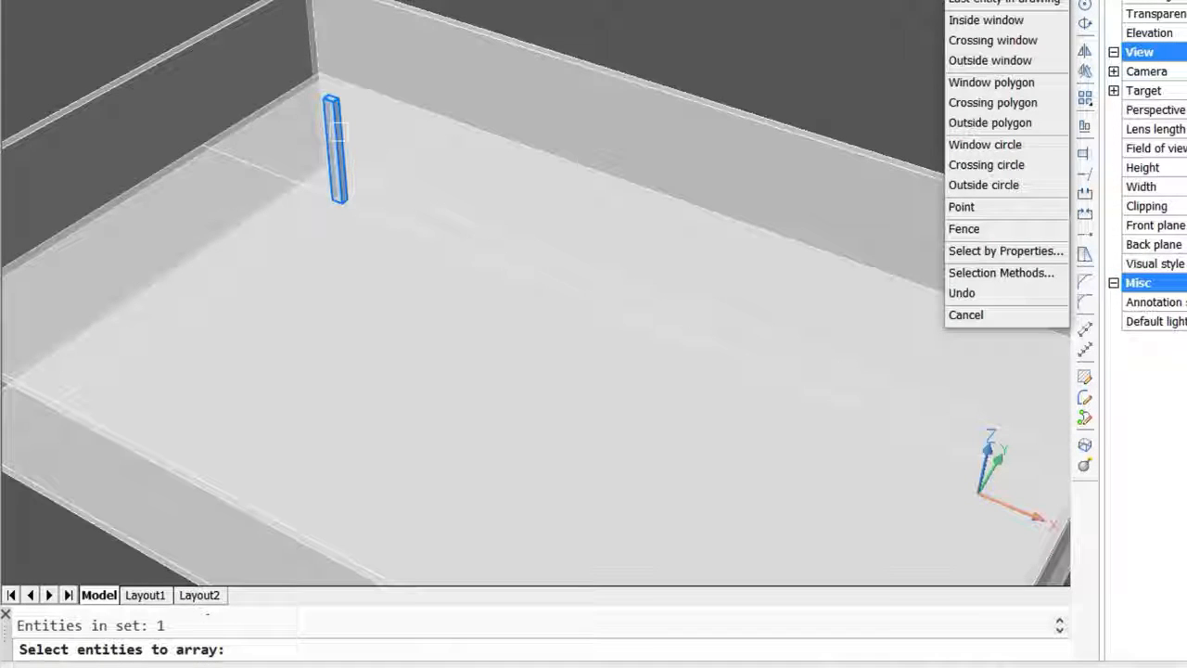
key("Return")
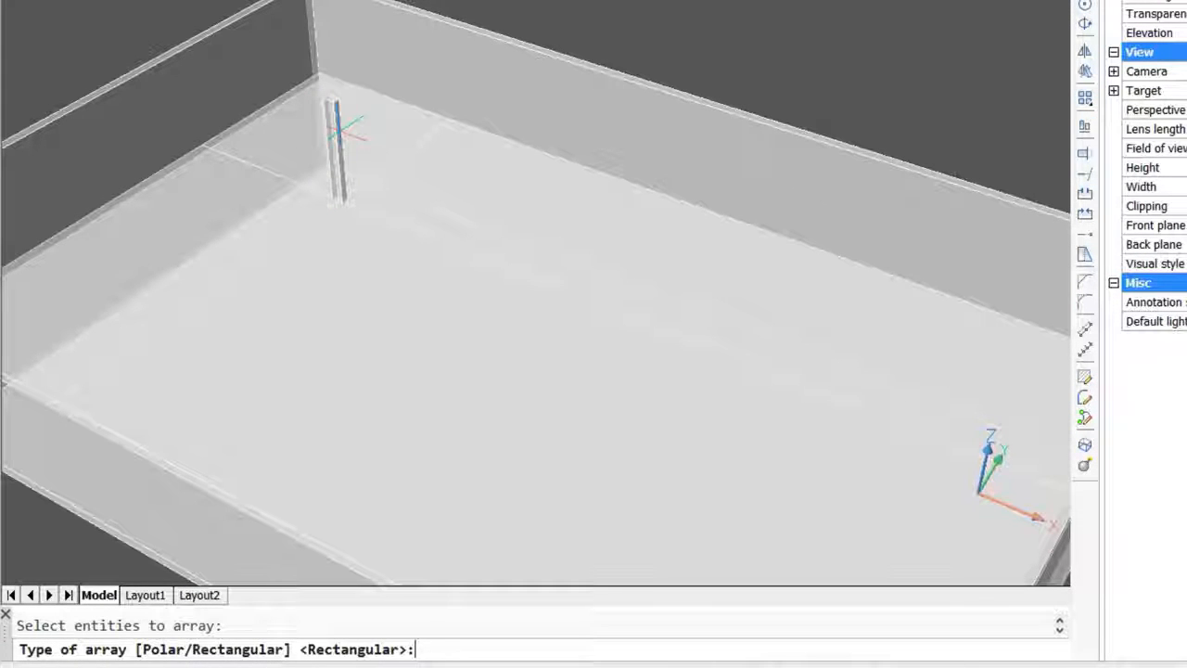
key("Return")
type("2")
key("Return")
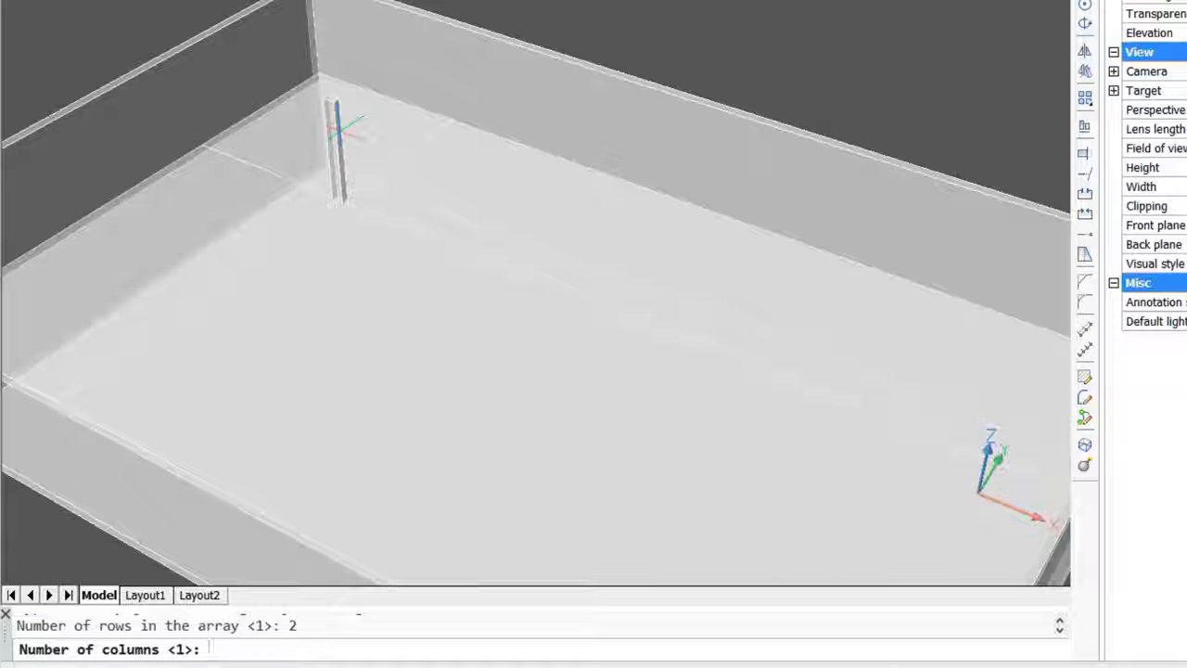
key("Return")
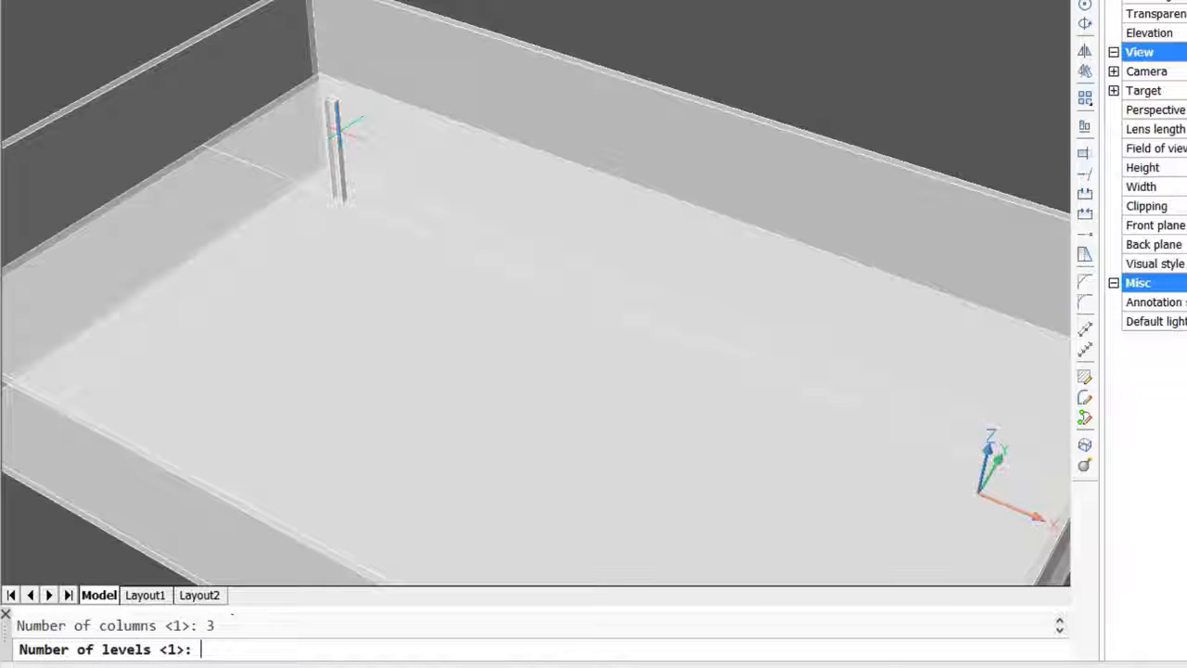
key("Return")
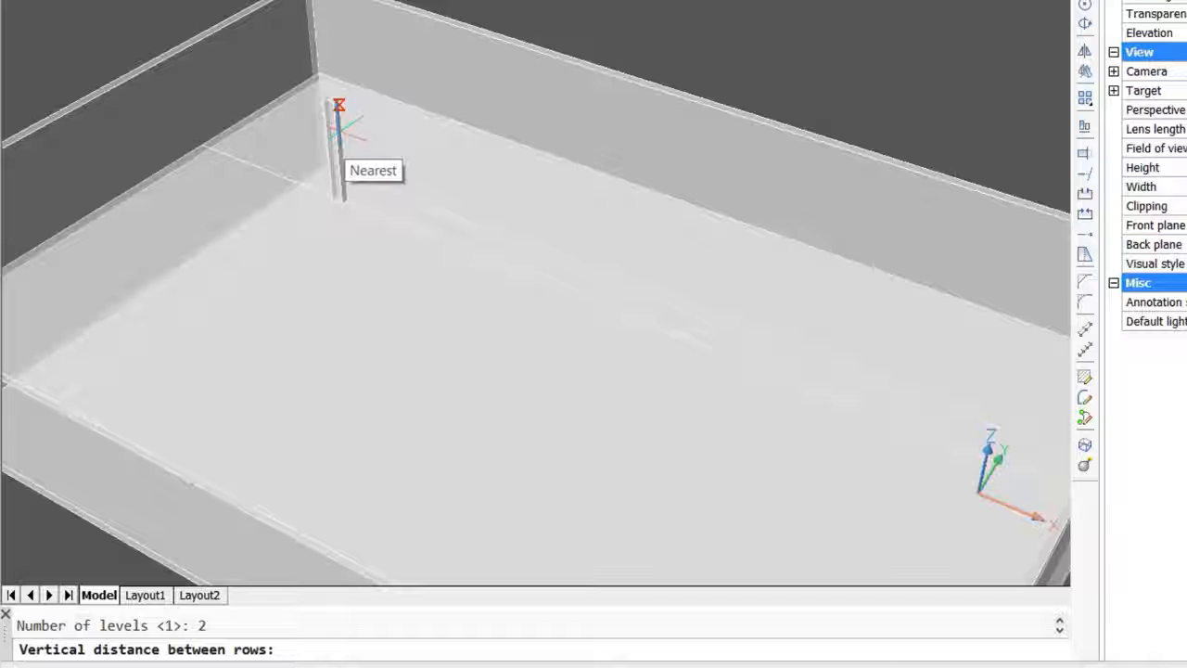
Step: Space the column array at -6000 mm between rows, 7500 mm between columns and -4000 mm between levels
type("-6")
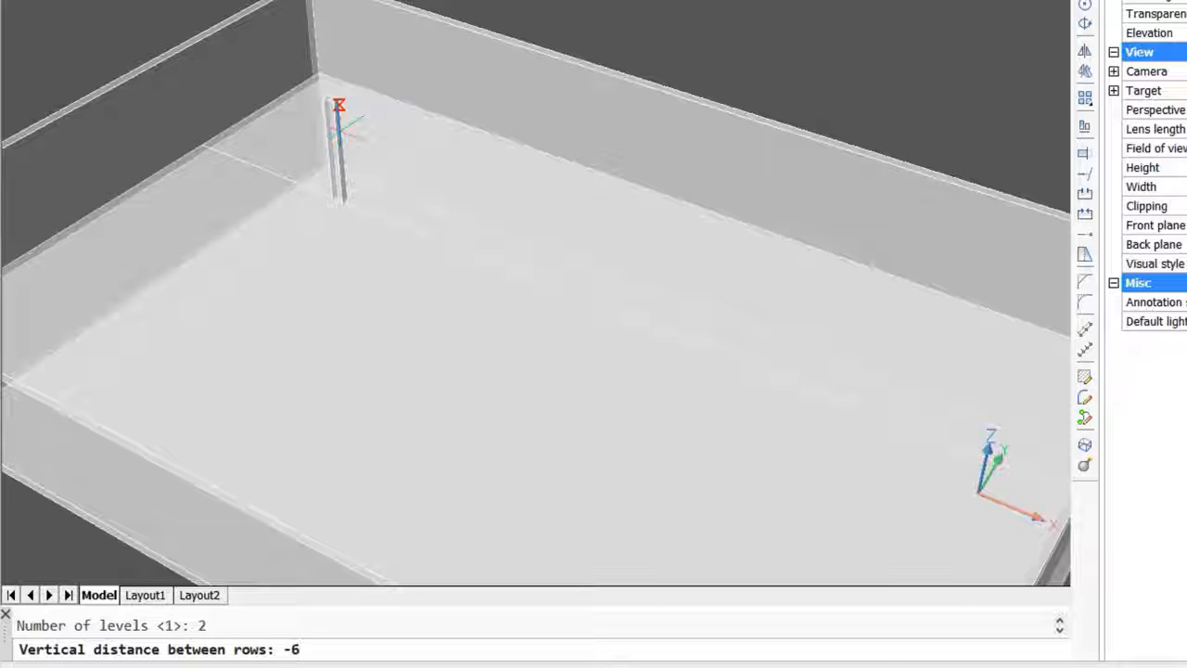
type("000")
key("Return")
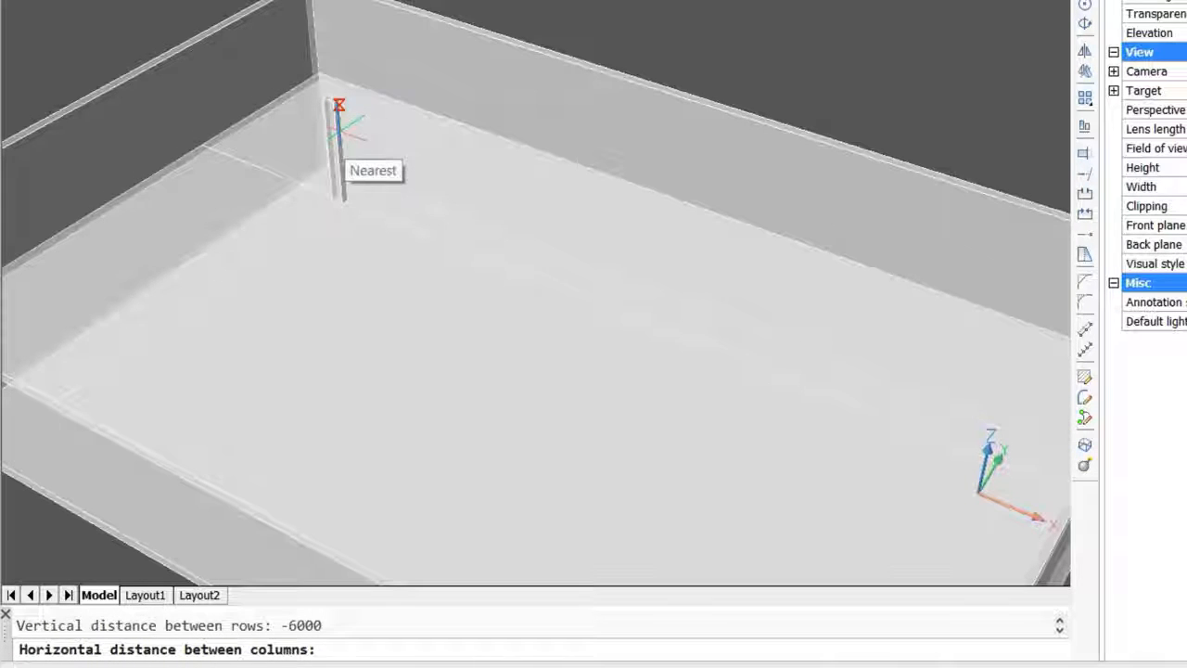
type("7500")
key("Return")
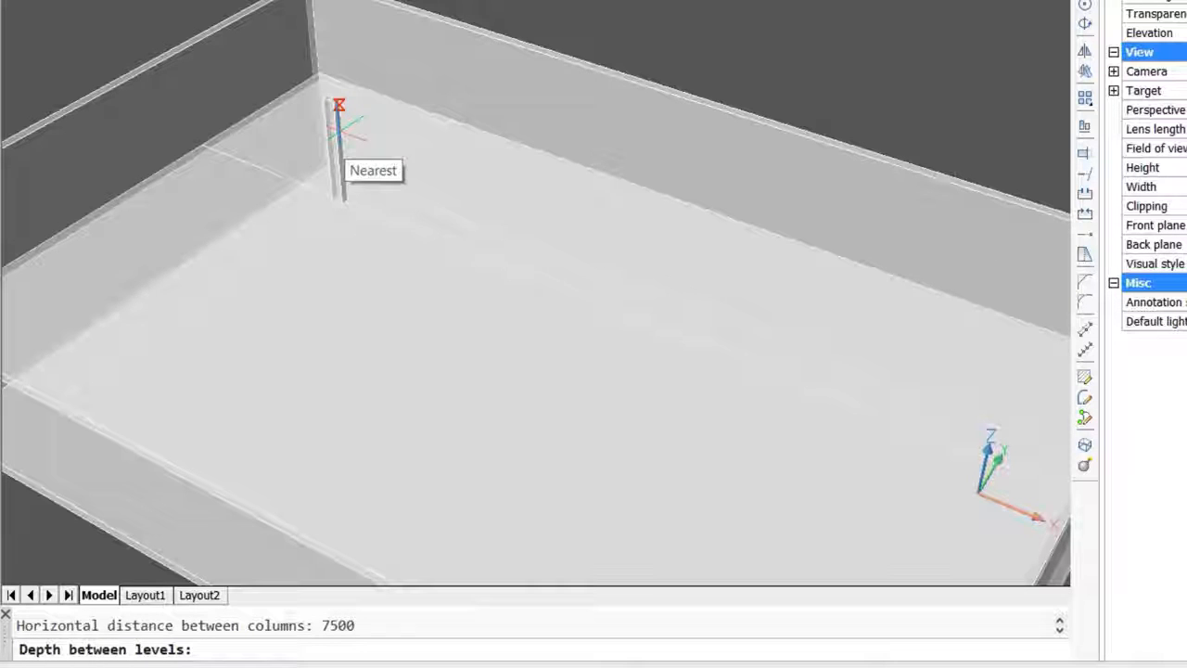
type("-4000")
key("Return")
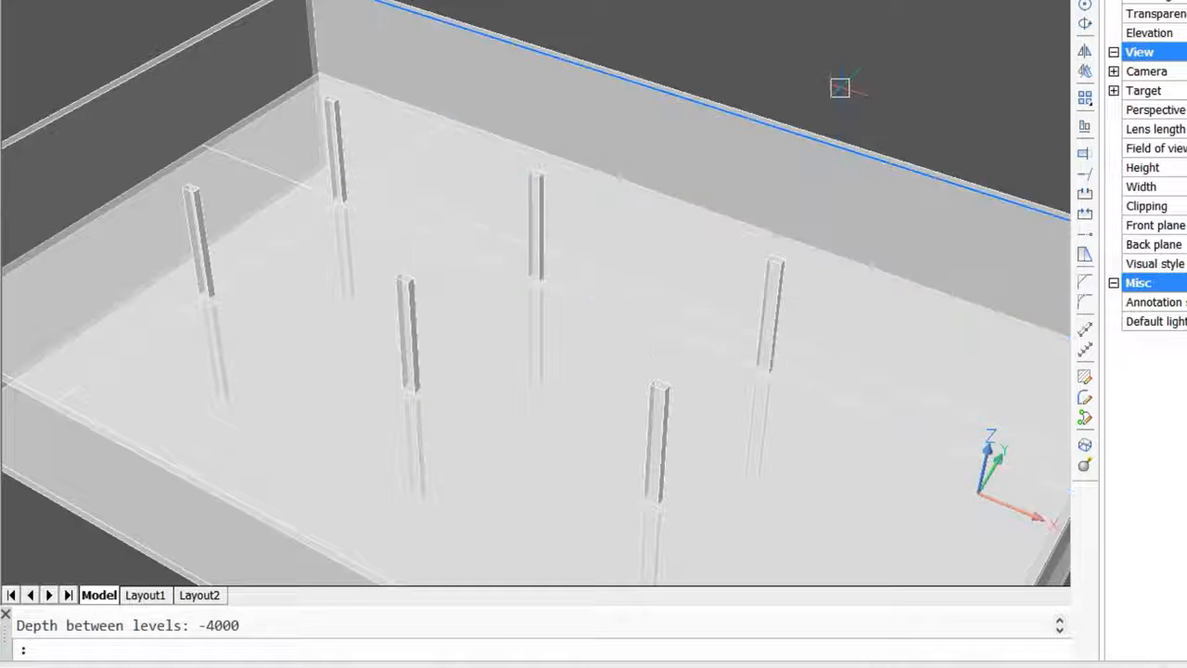
Step: Copy the upper back wall and the origin-end side wall inward as a long partition and a cross partition just beyond the columns
scroll(841, 77, "down", 1)
scroll(841, 77, "down", 1)
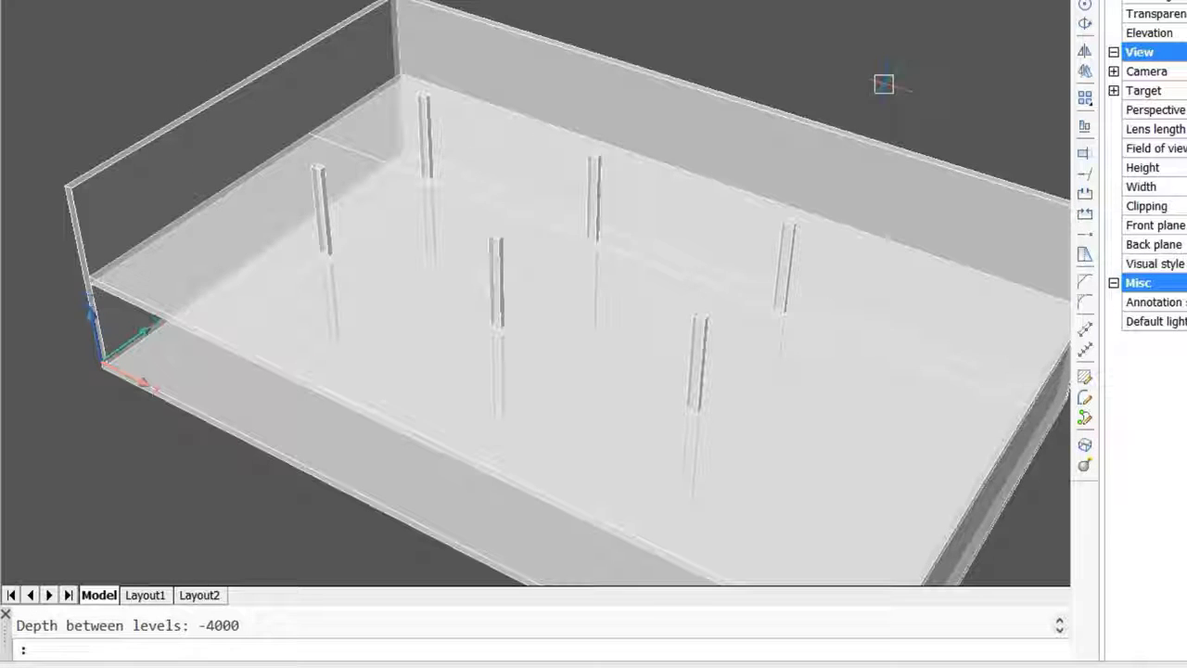
middle_click_drag(883, 84, 844, 47)
middle_click_drag(870, 264, 848, 344, "shift")
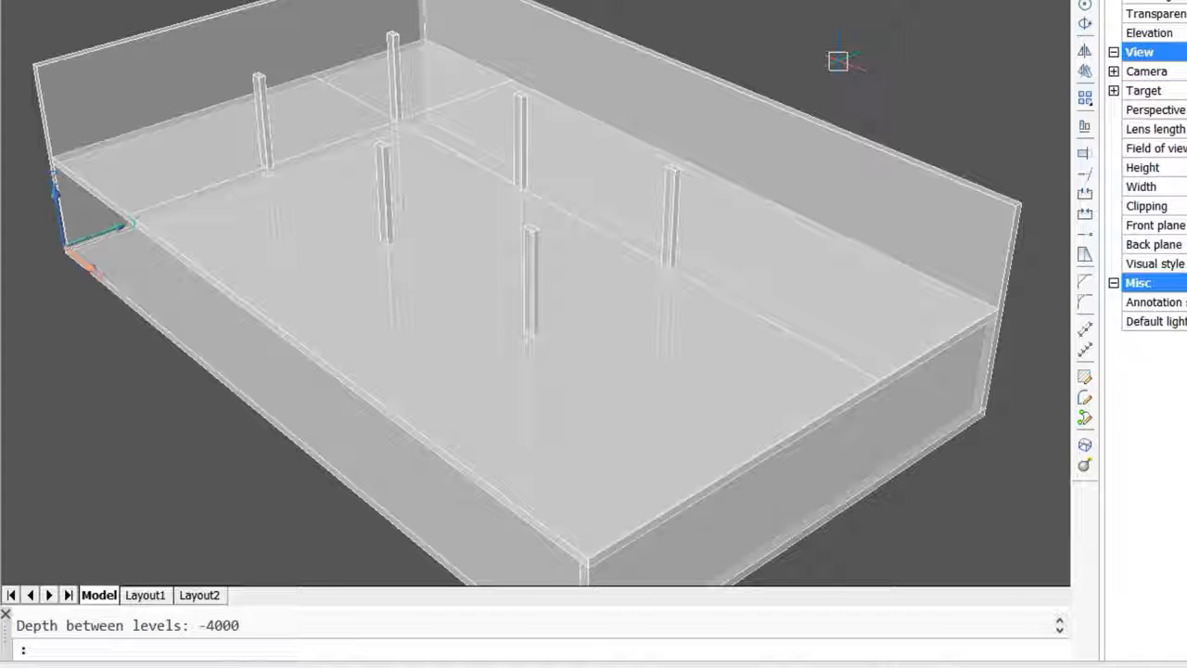
key("Escape")
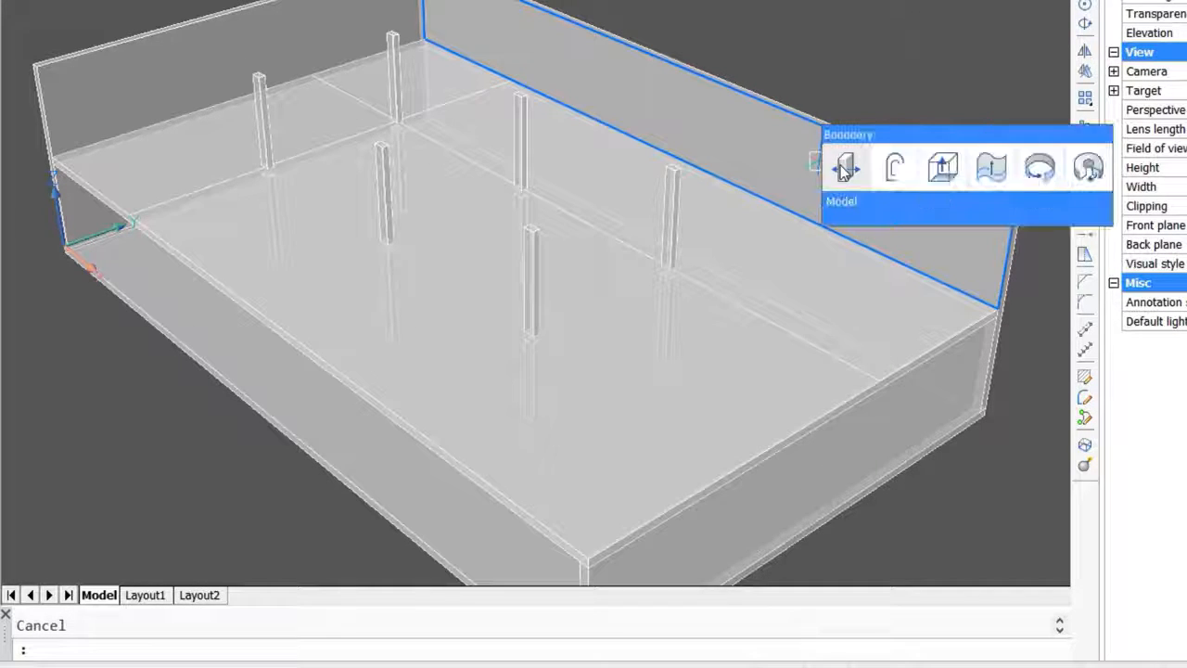
left_click(844, 172)
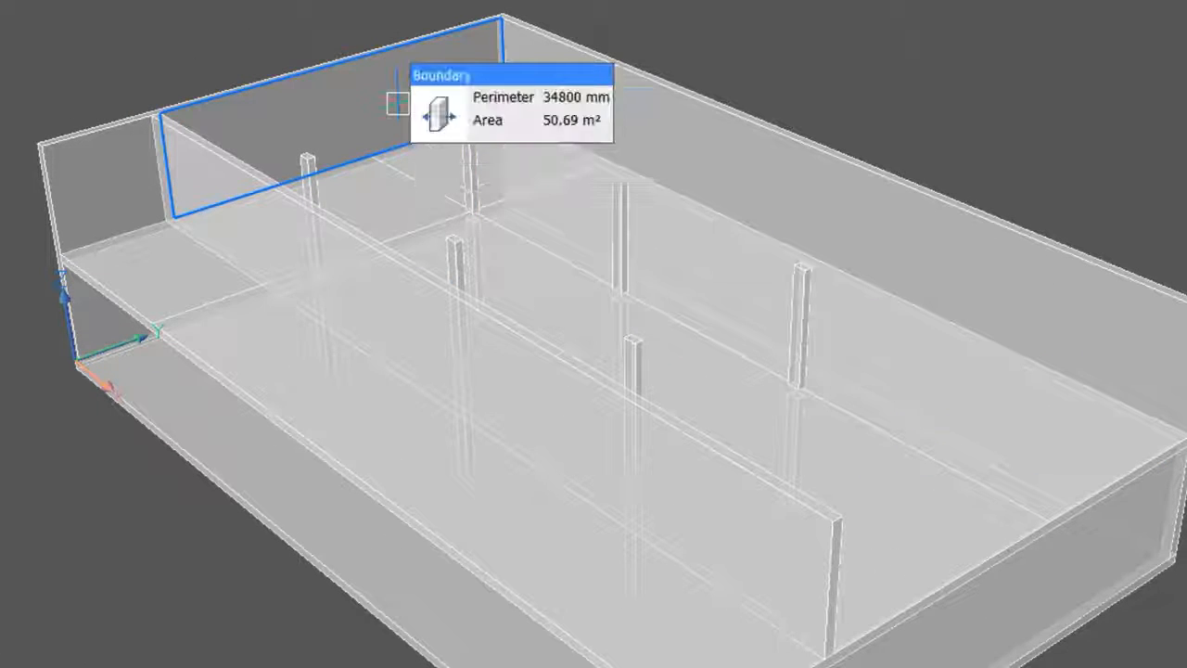
left_click(441, 119)
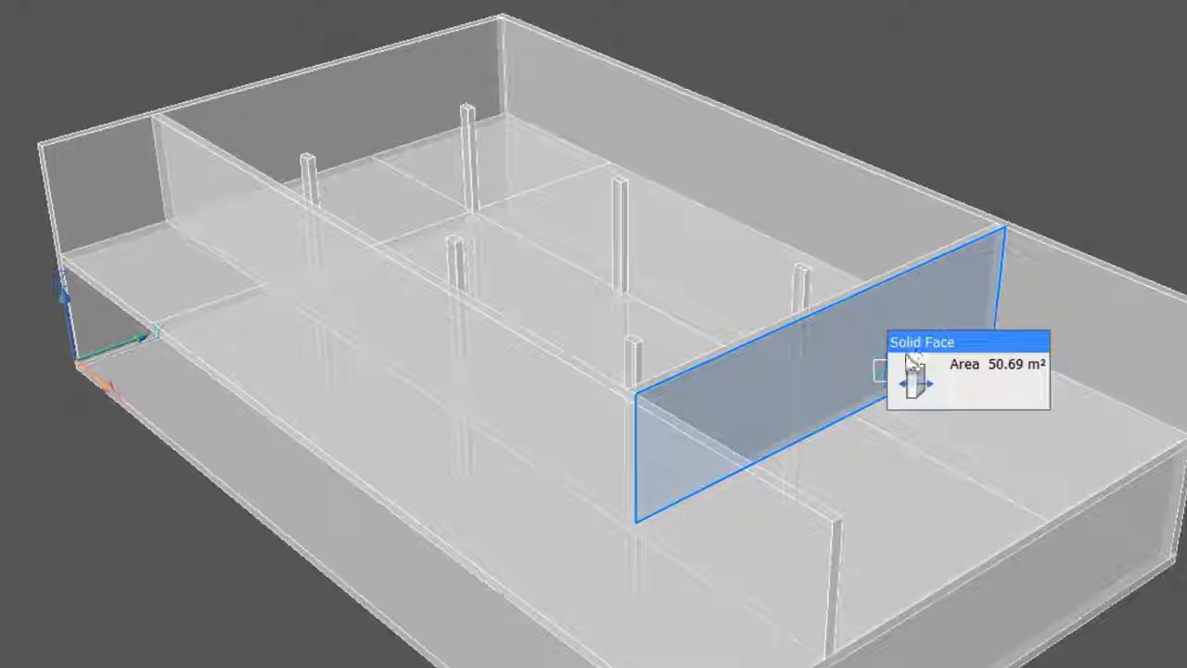
Step: Connect the cross partition and the long partition into an L-shaped corner
middle_click_drag(875, 369, 876, 229)
left_click(877, 229)
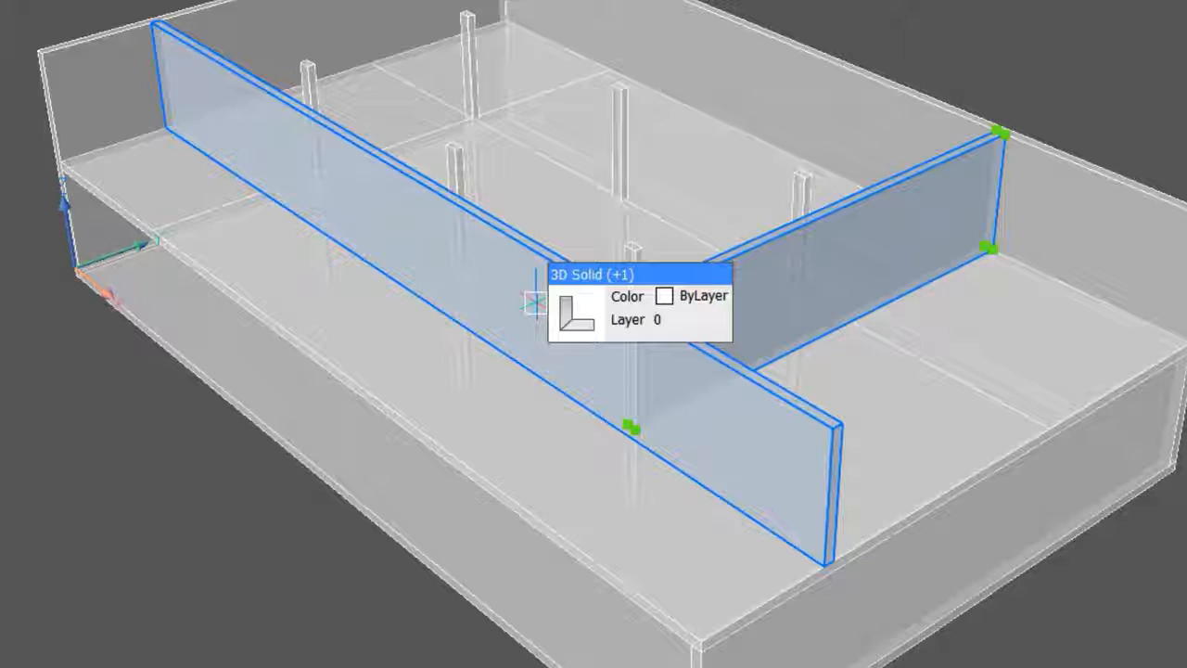
mouse_move(567, 310)
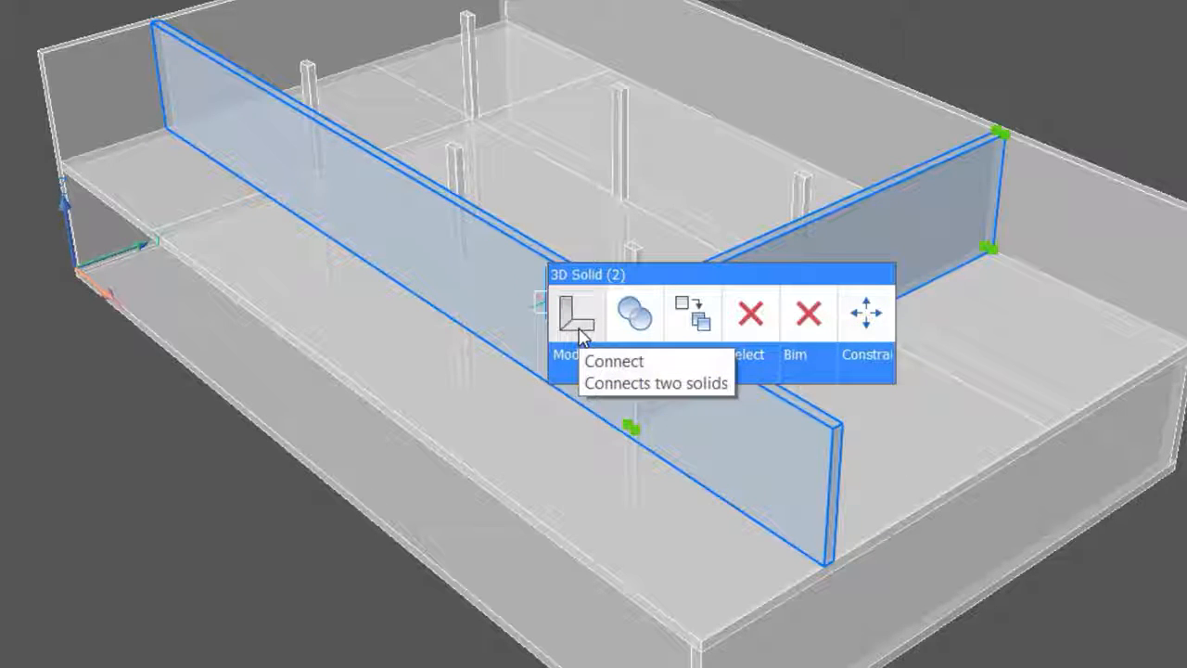
left_click(576, 315)
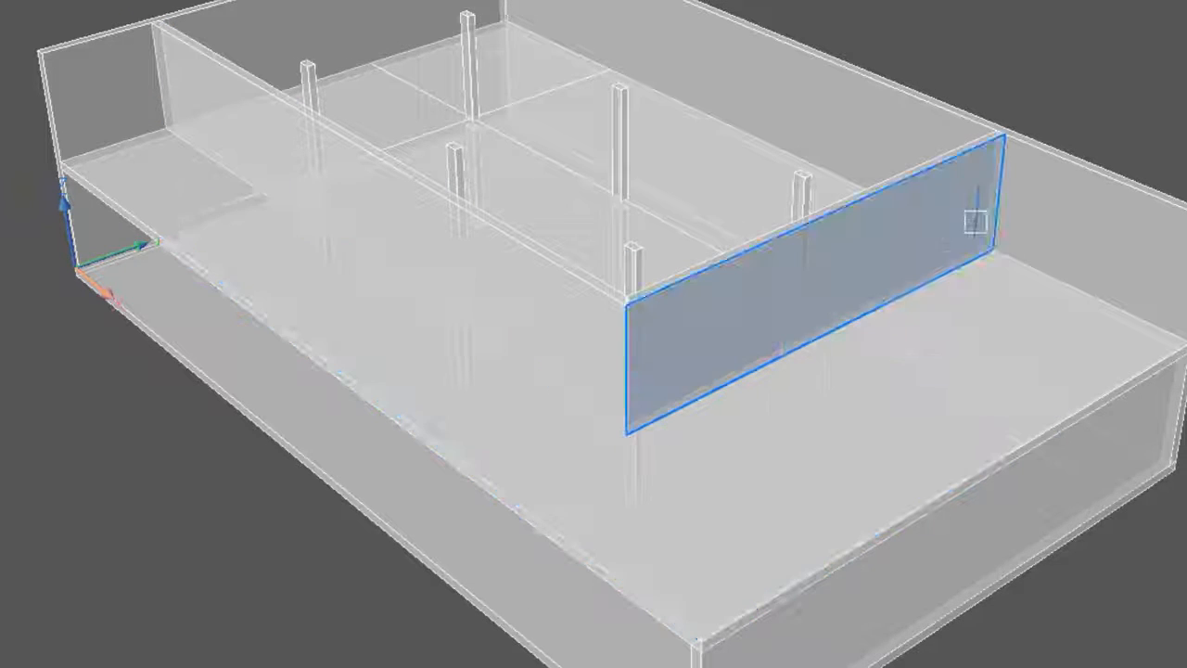
Step: Rotate the long and cross partitions together in 3D about the vertical edge where the cross partition meets the back wall
left_click(506, 286)
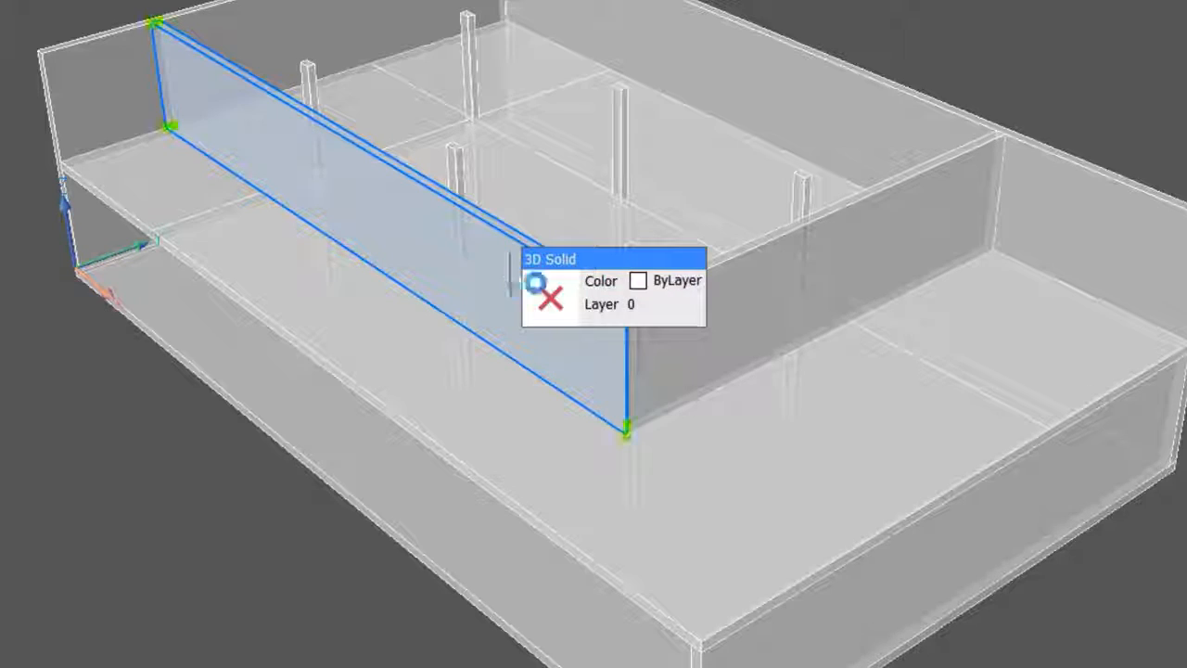
left_click(907, 241)
type("3drotate")
key("Return")
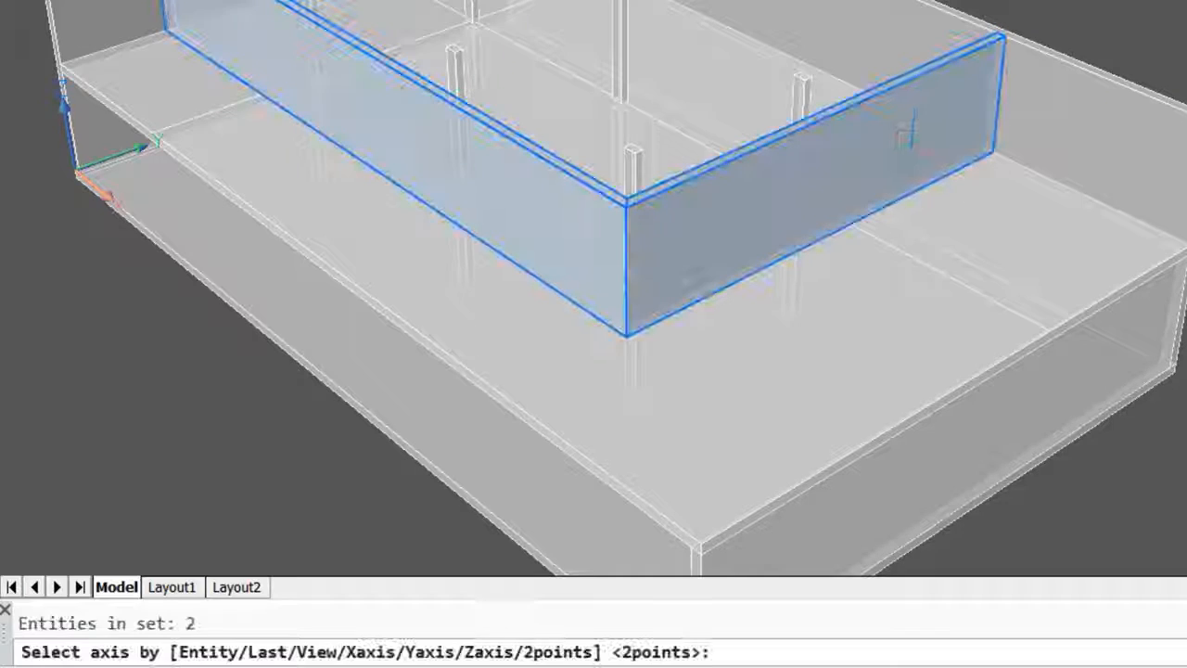
left_click(992, 152)
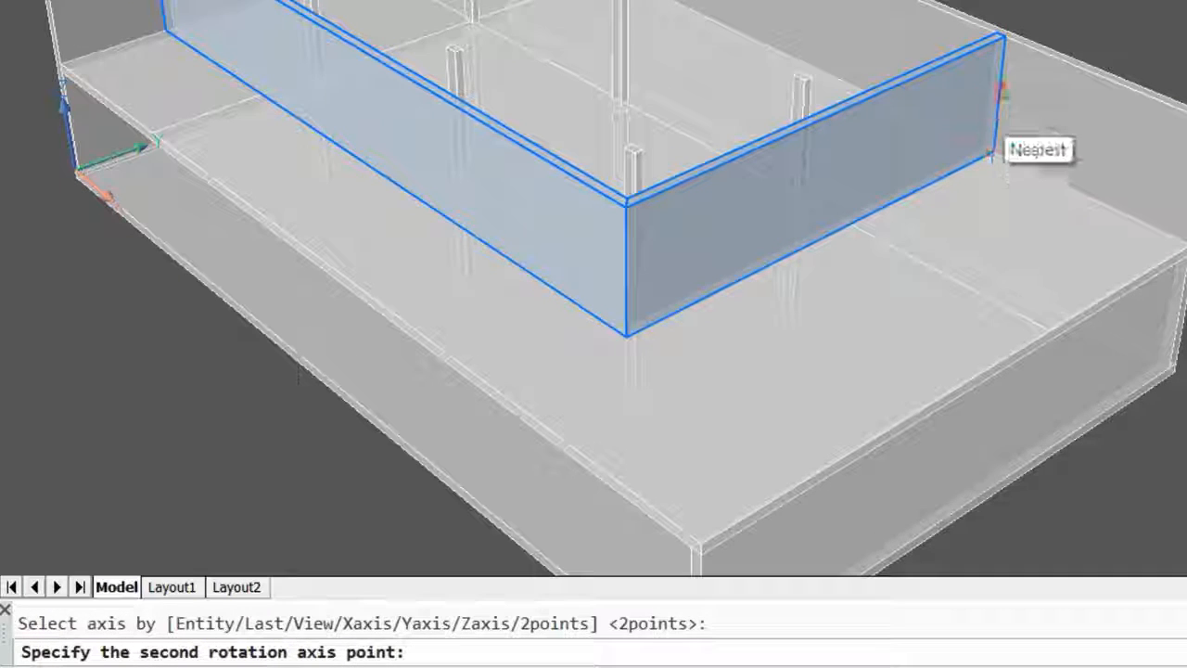
left_click(1005, 37)
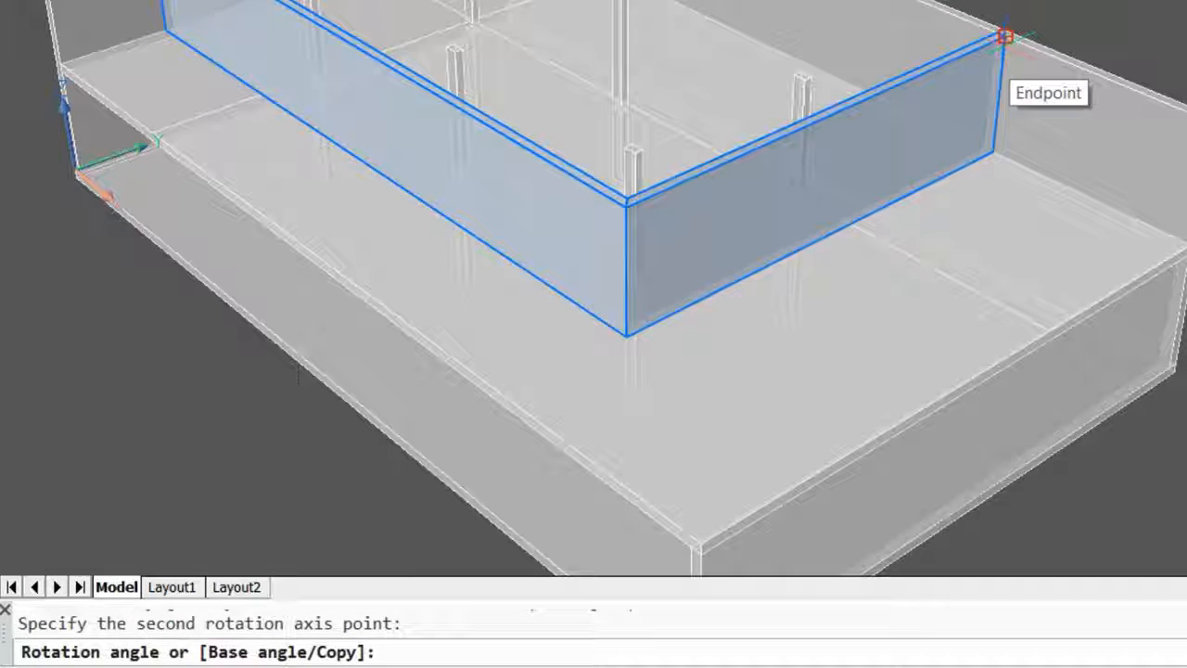
key("Return")
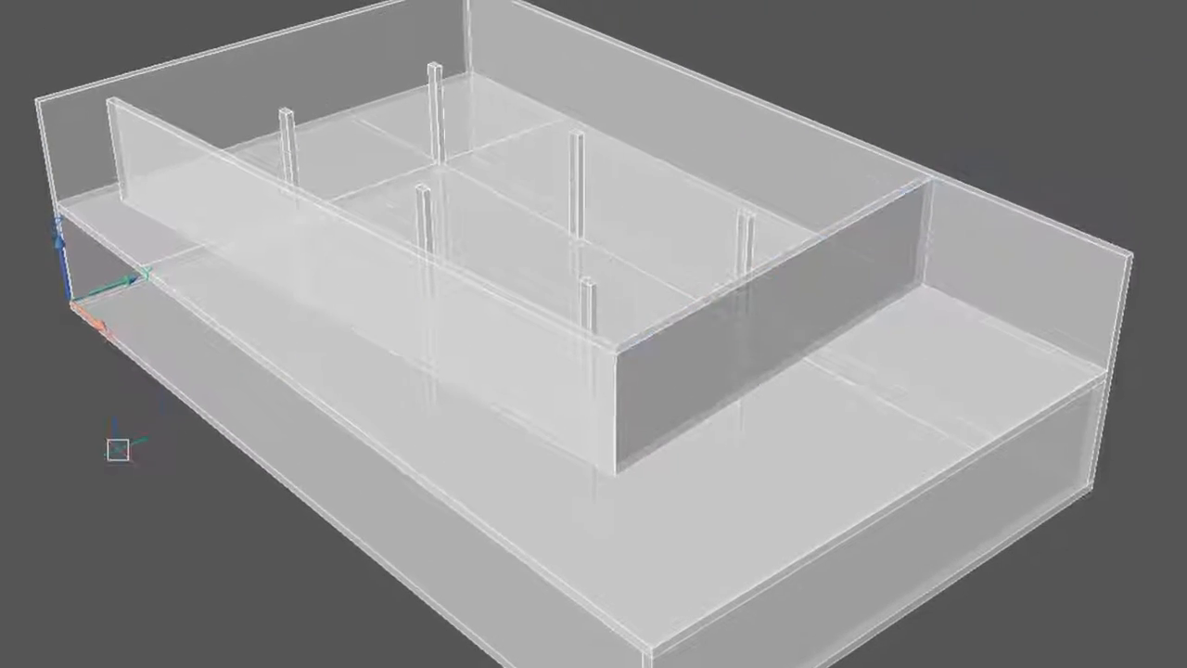
Step: Extend the free end face of the long partition and connect it to the upper side wall at the origin end
middle_click_drag(117, 449, 148, 463, "shift")
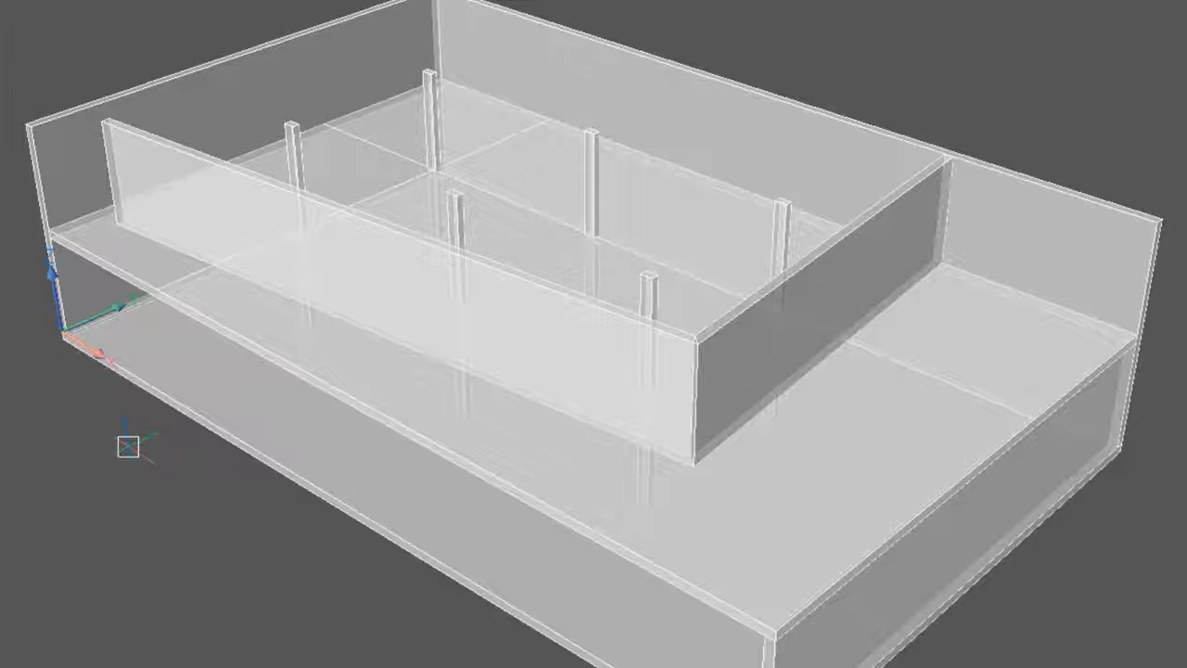
mouse_move(115, 165)
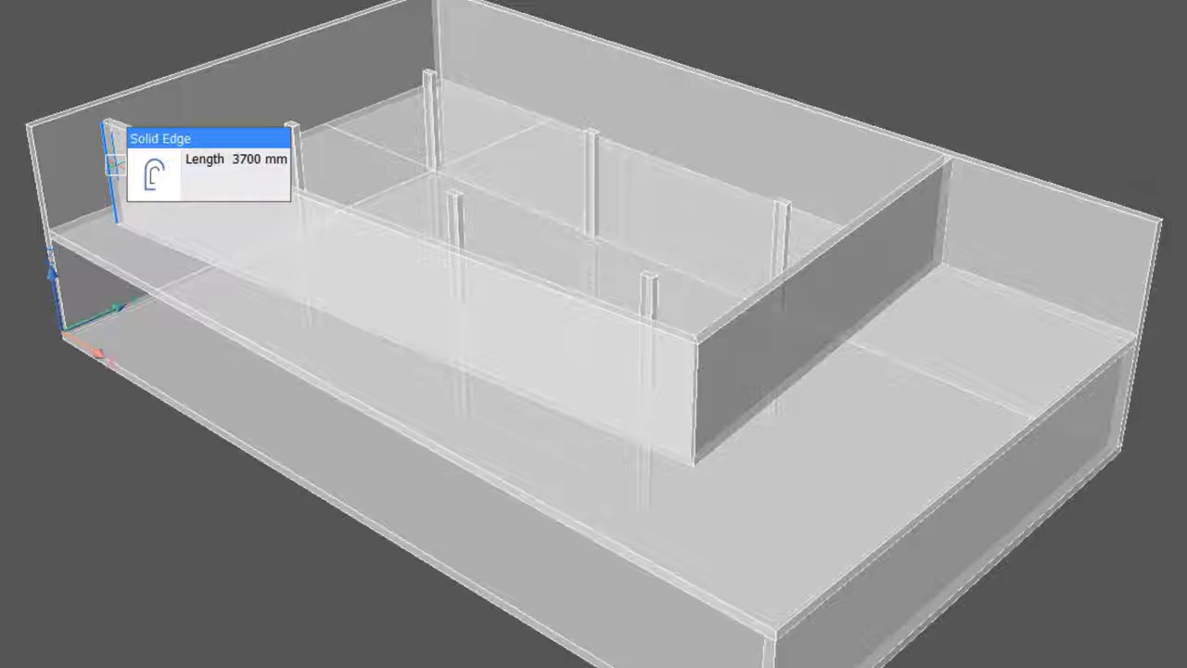
key("Tab")
mouse_move(154, 184)
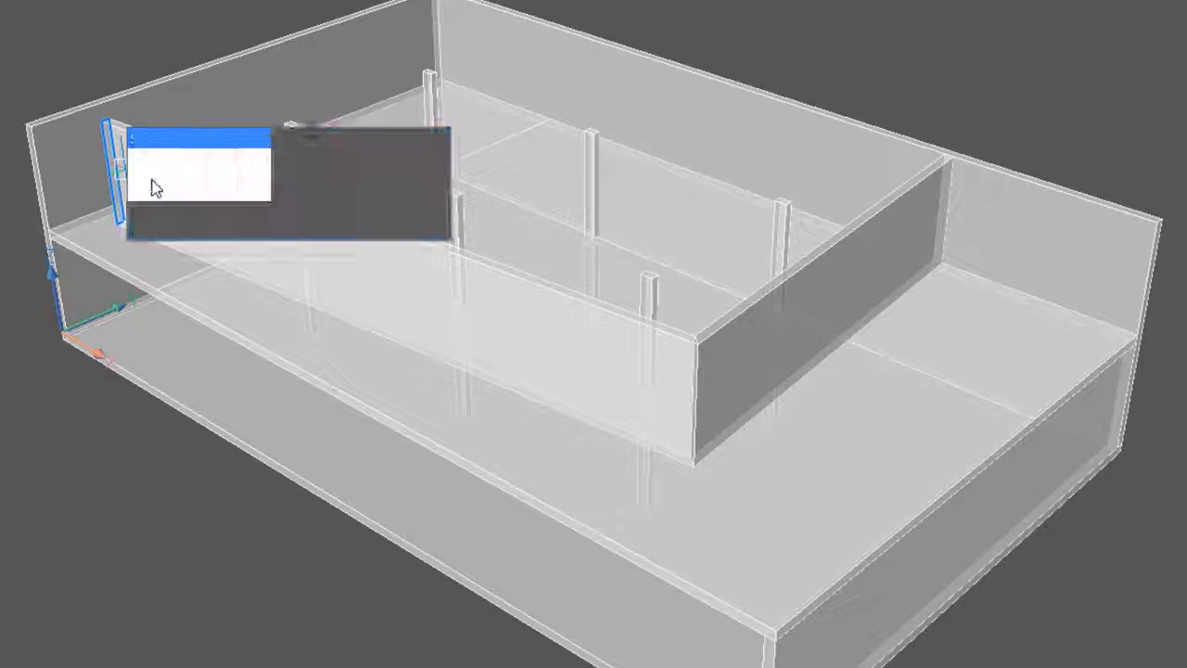
left_click(154, 178)
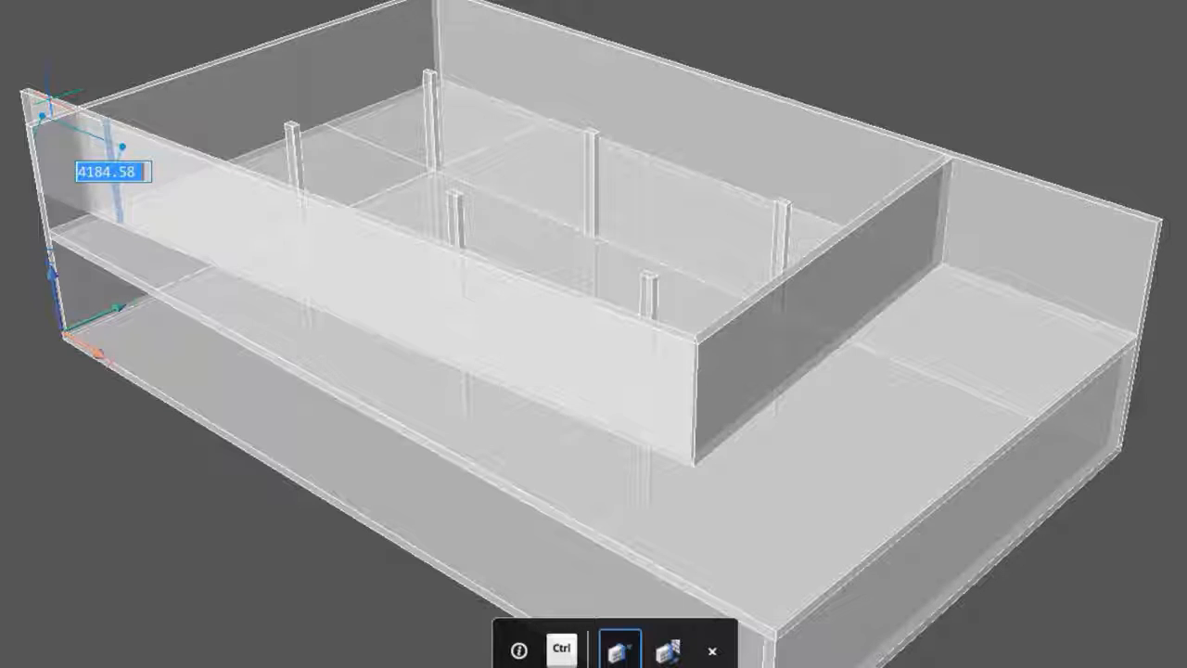
key("ctrl")
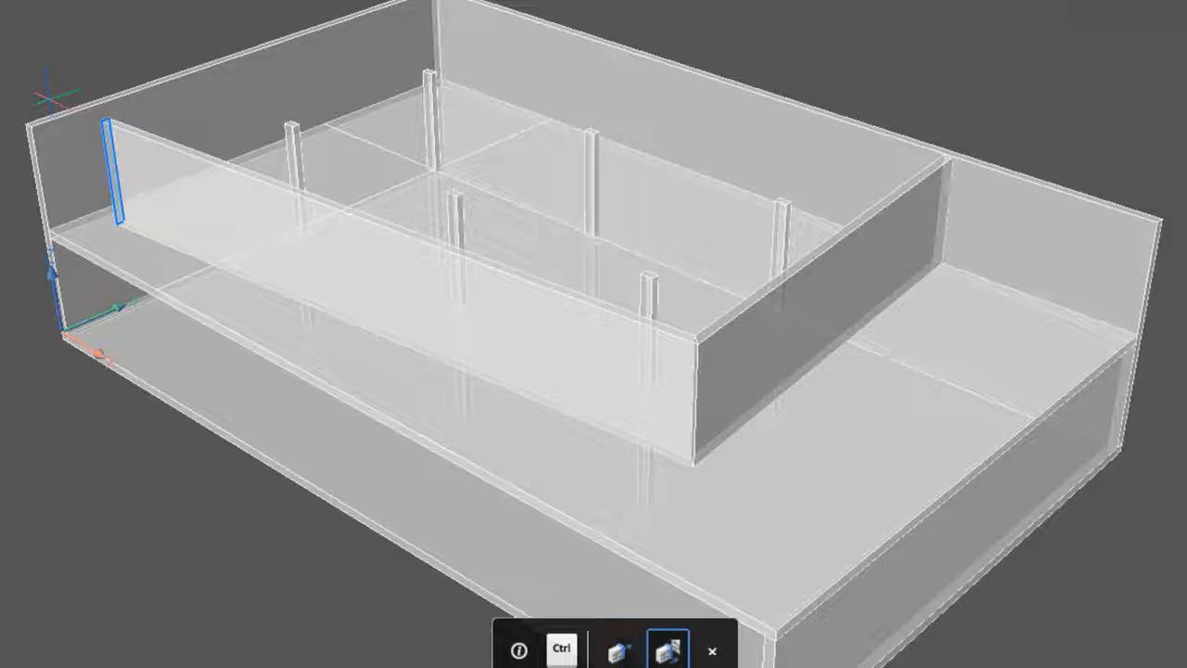
left_click(50, 96)
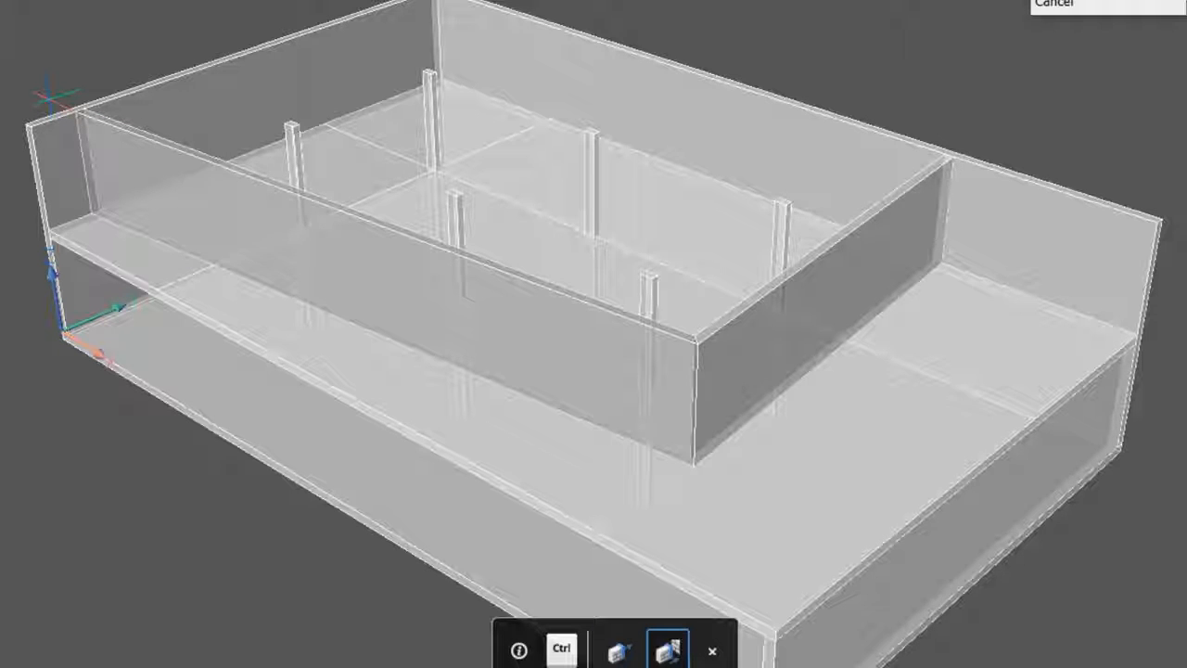
left_click(48, 99)
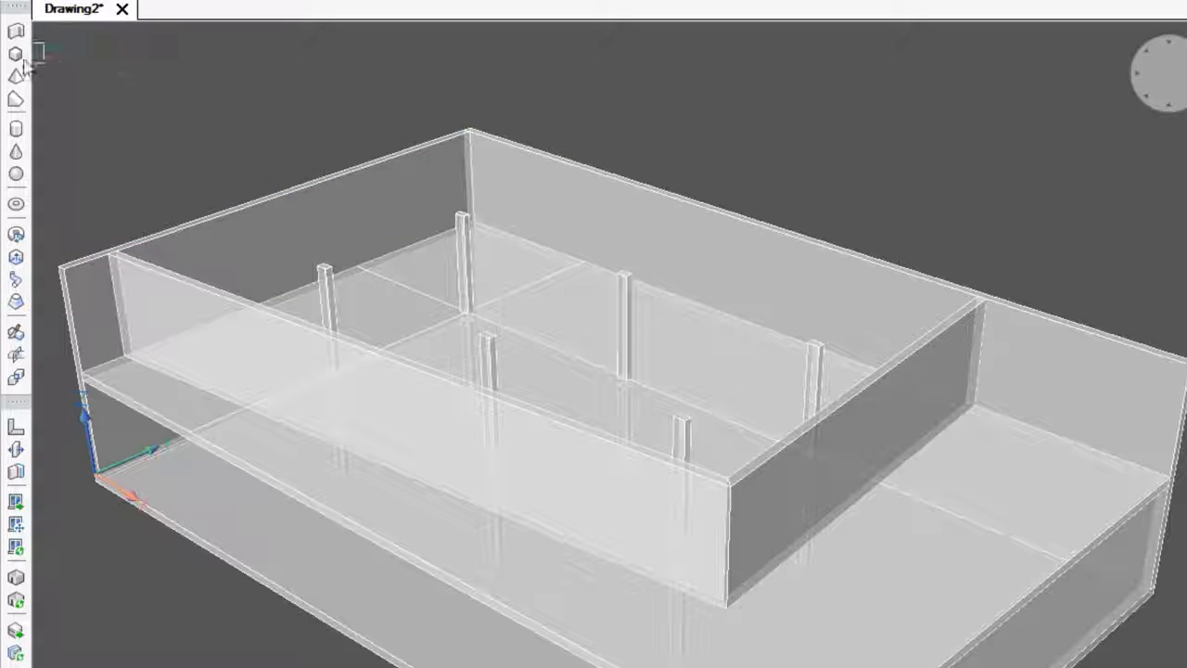
Step: Create a box as a thin roof slab on the upper walls, spanning between diagonally opposite top corners of the building
left_click(15, 56)
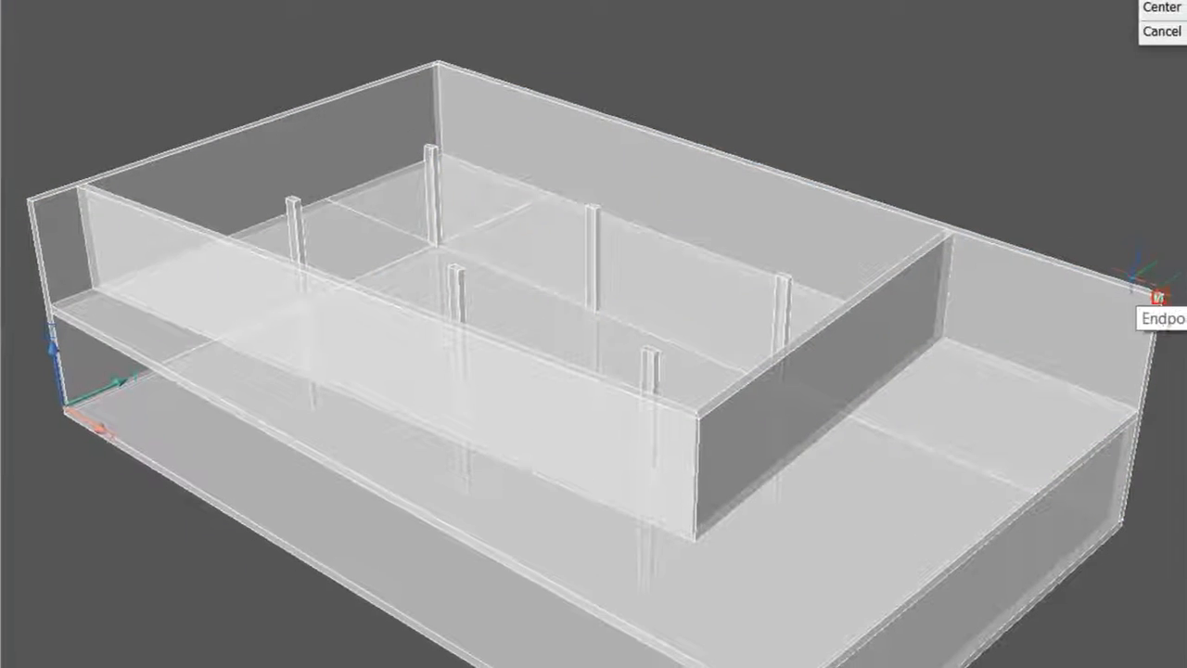
left_click(1159, 290)
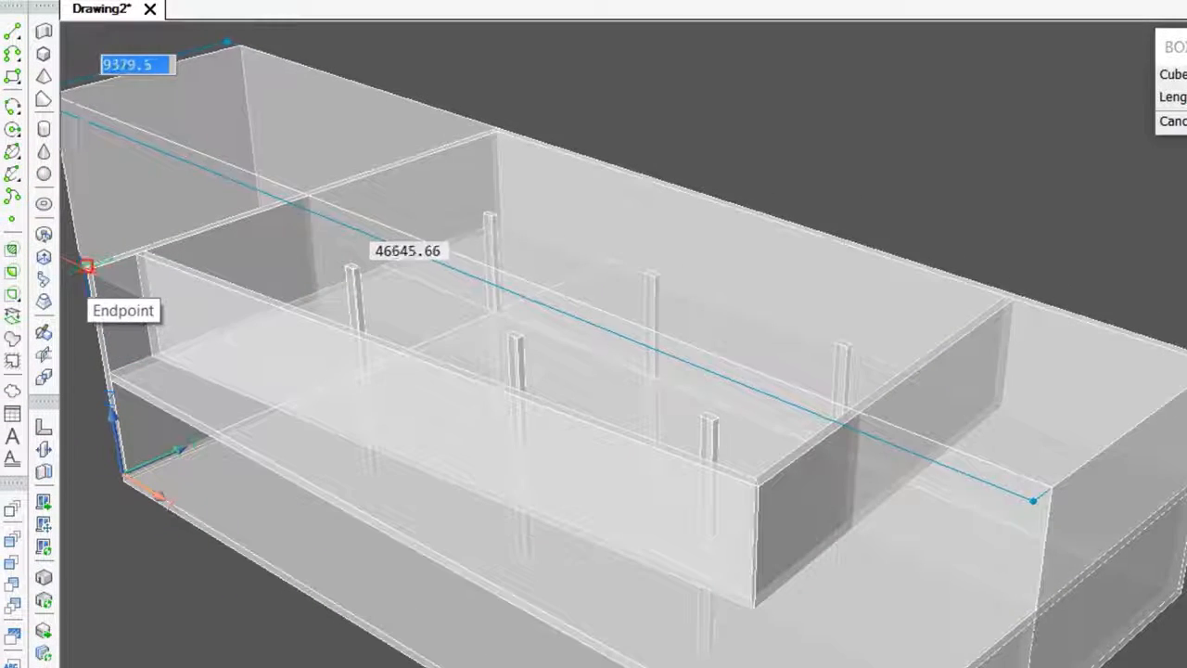
left_click(76, 248)
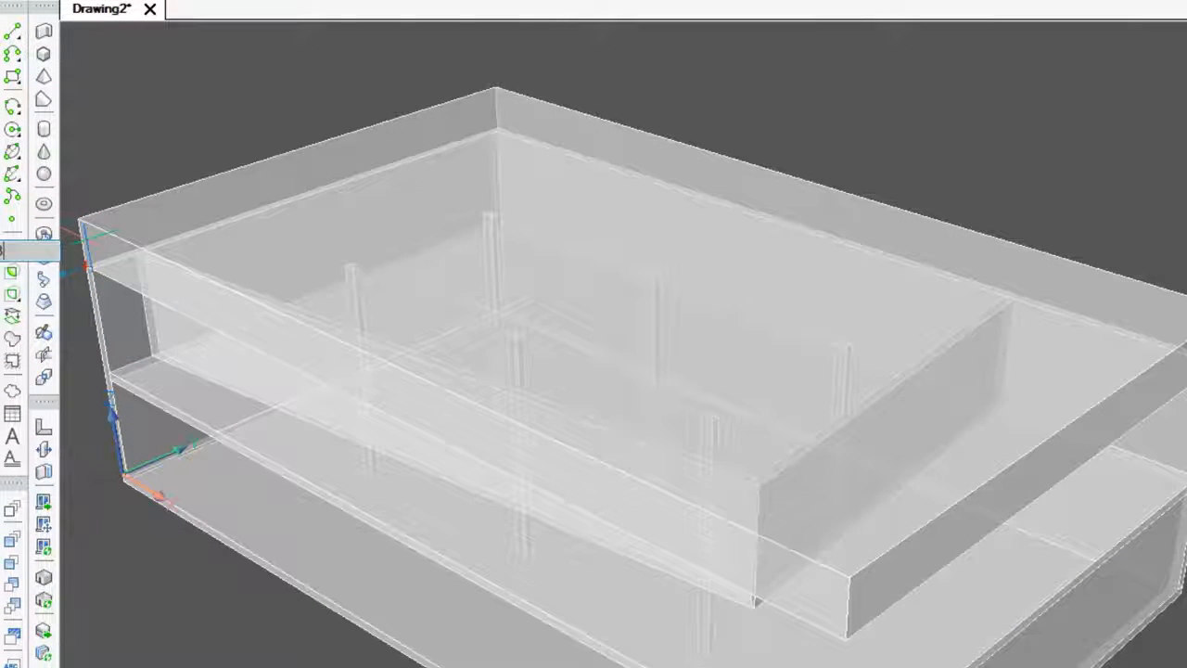
key("Return")
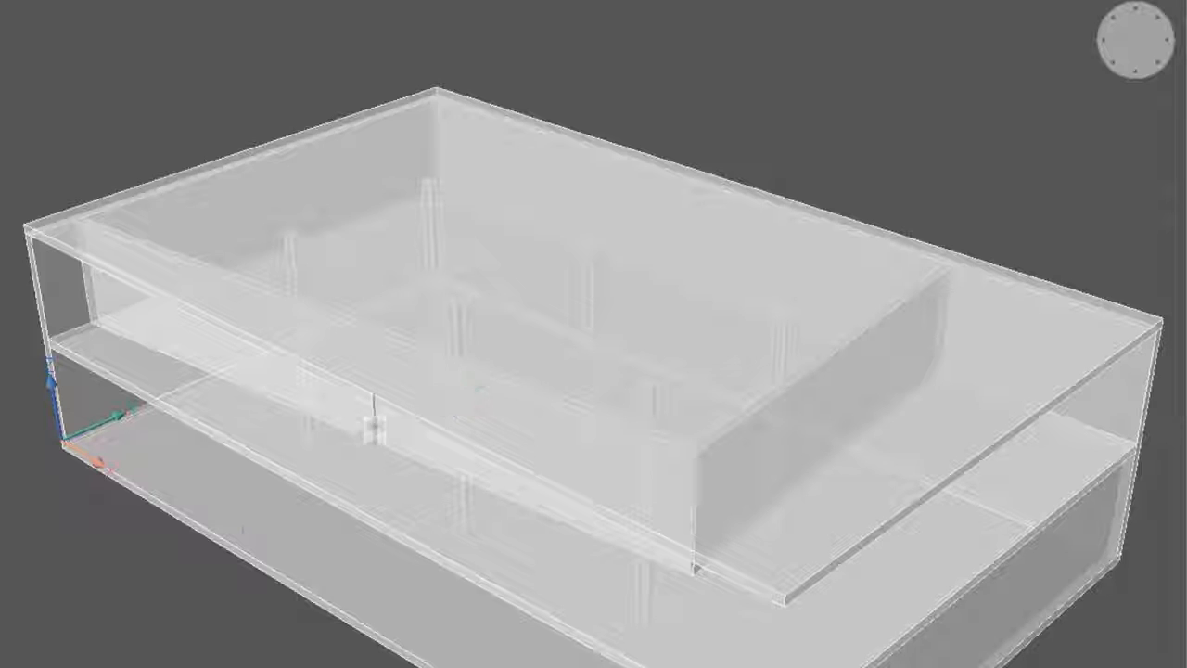
Step: Rotate the roof slab by 5 degrees in 3D about its lower edge along the origin-end side wall
middle_click_drag(260, 598, 424, 617, "shift")
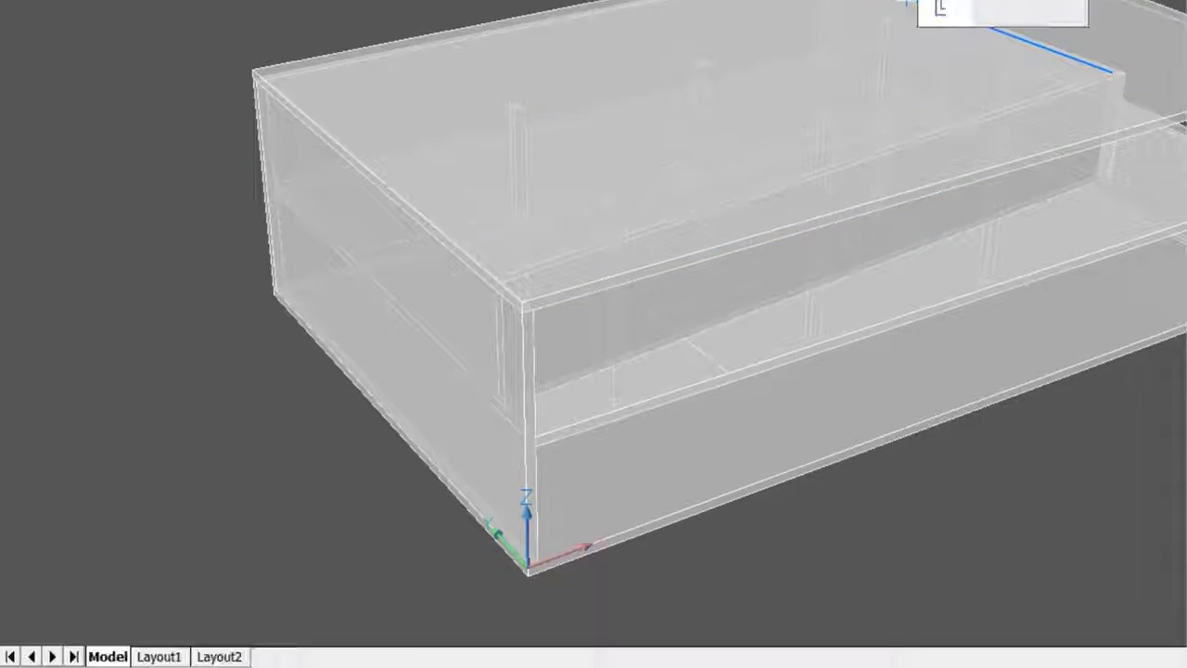
type("3drotate")
key("Return")
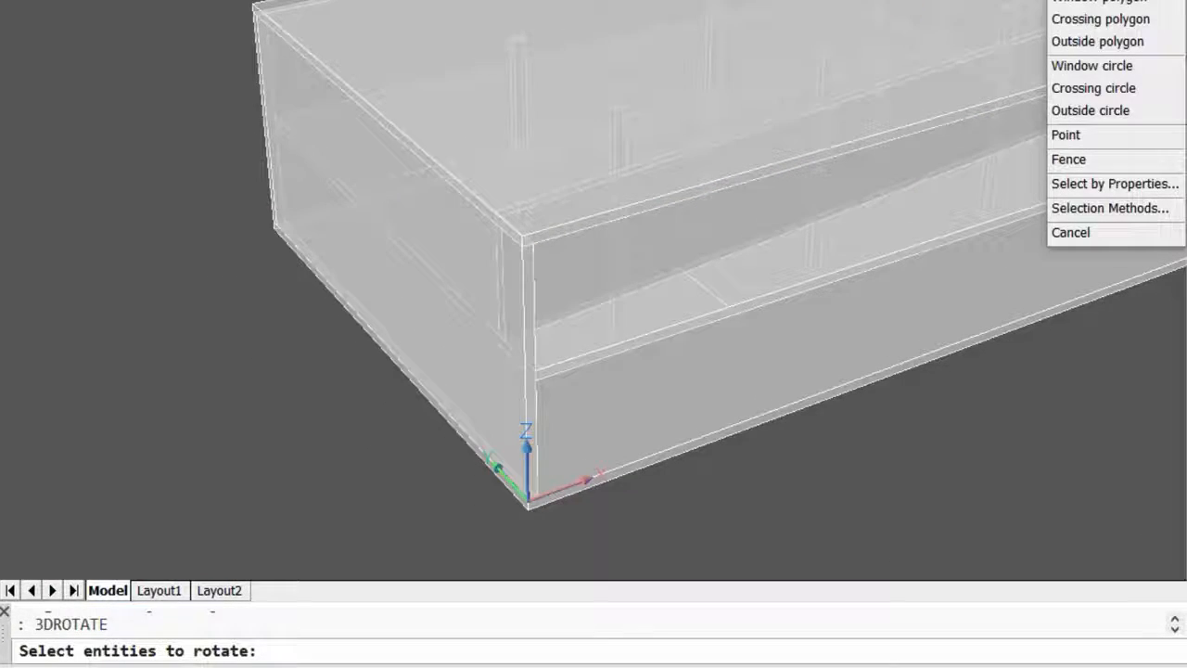
left_click(556, 37)
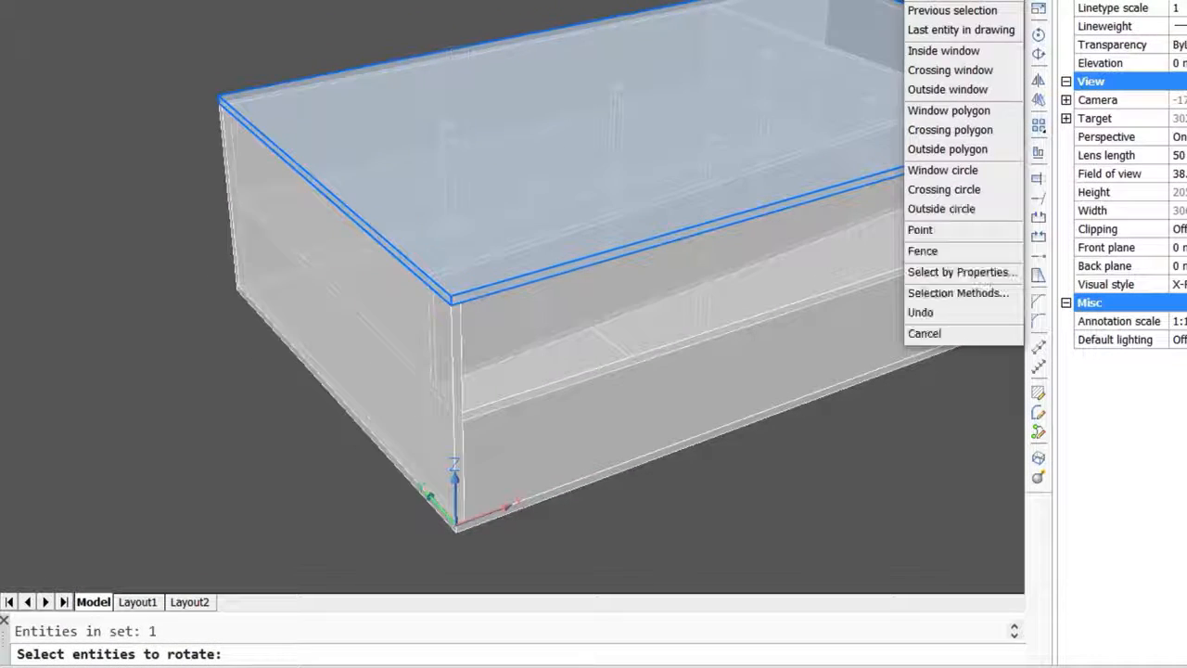
key("Return")
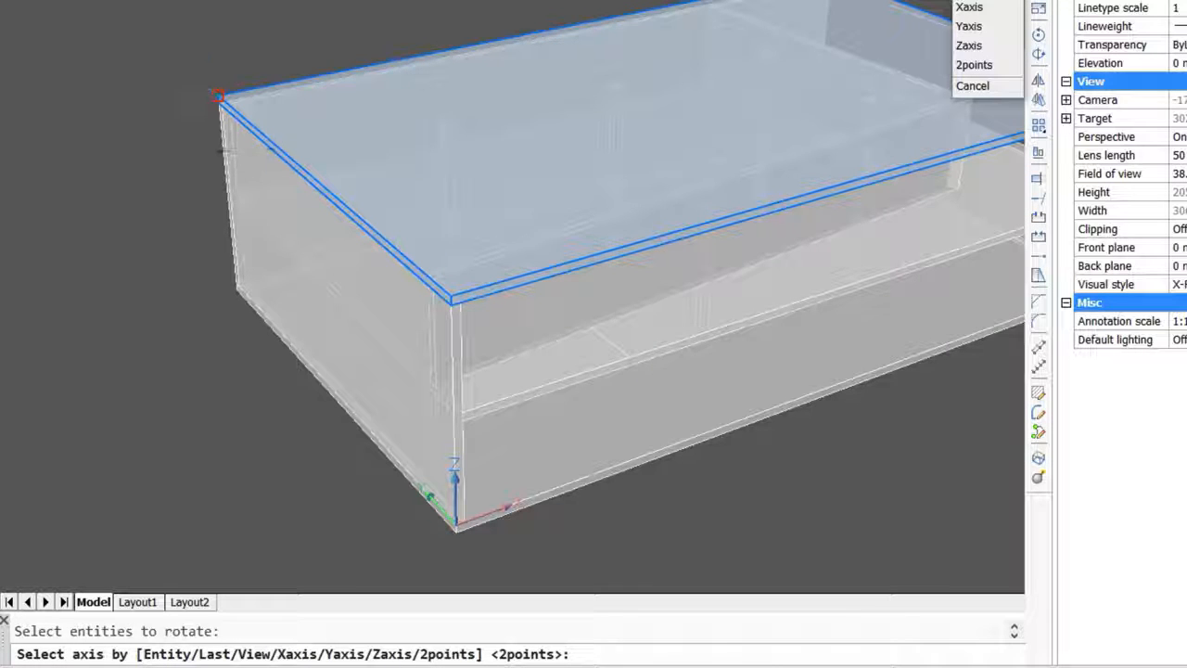
left_click(218, 95)
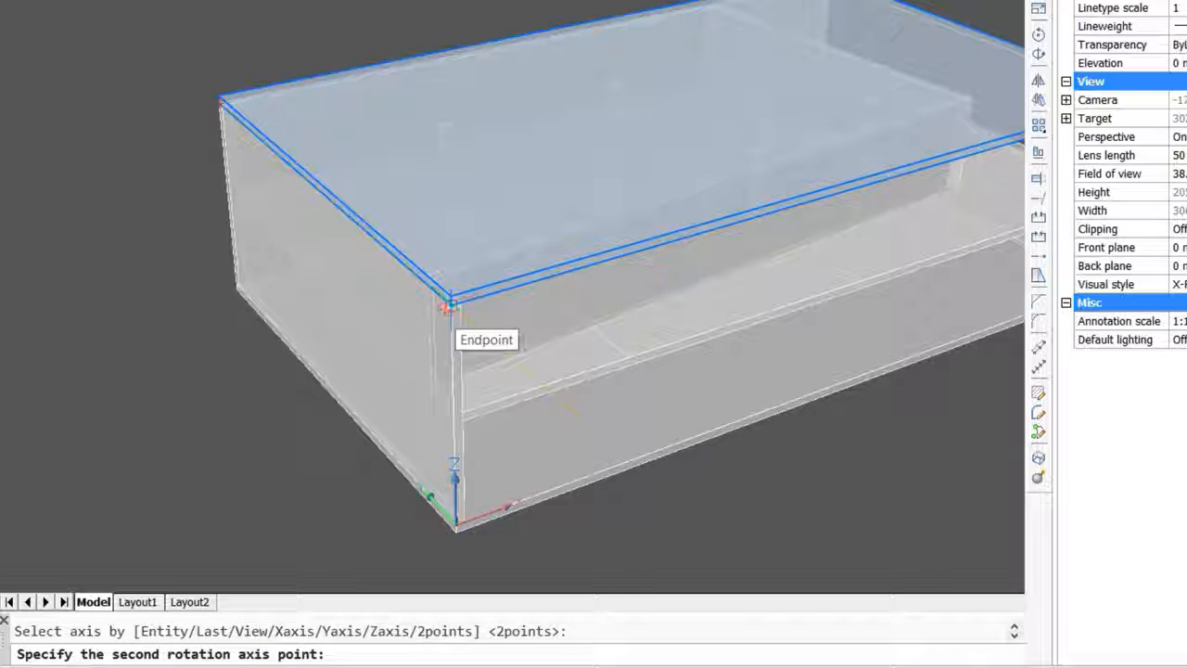
left_click(449, 302)
type("5")
key("Return")
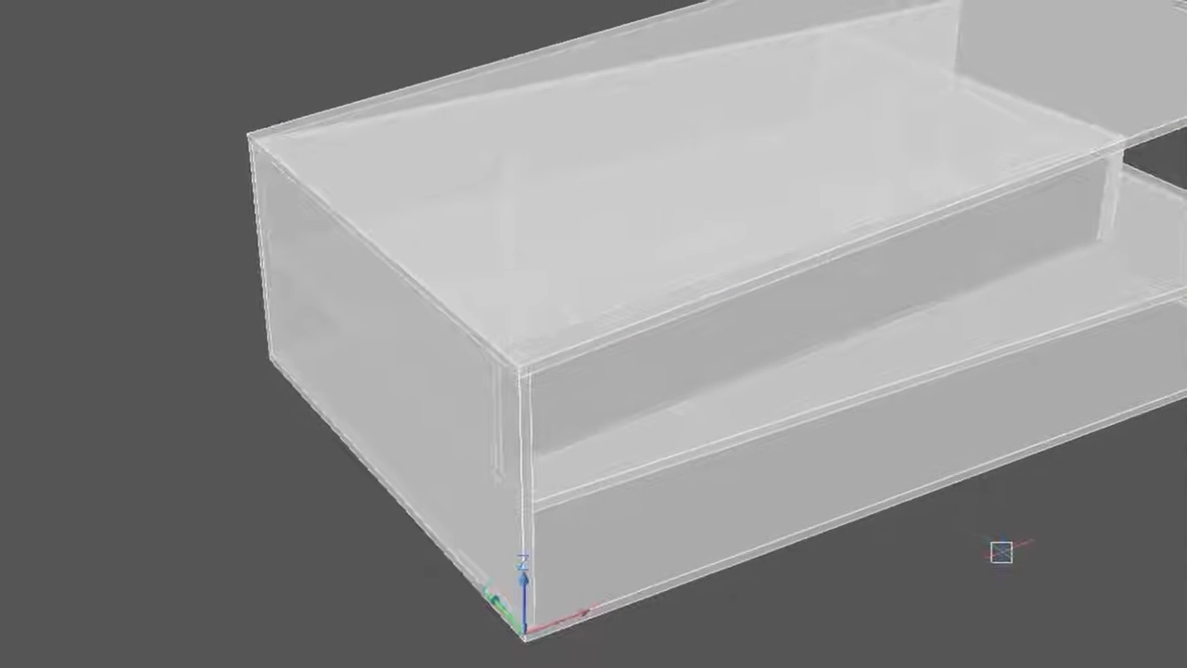
Step: Select the aligned top faces of all upper walls, partitions and columns and extend them upward to connect to the sloped roof slab
middle_click_drag(918, 501, 749, 476, "shift")
middle_click_drag(823, 533, 731, 546, "shift")
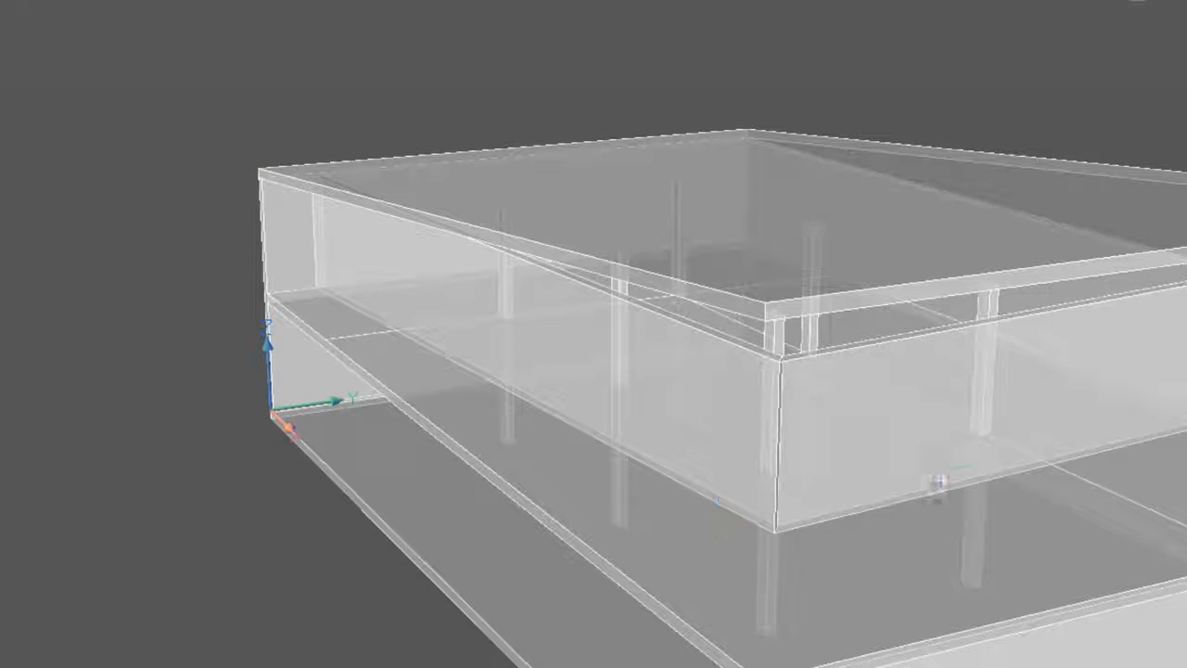
middle_click_drag(938, 481, 754, 387)
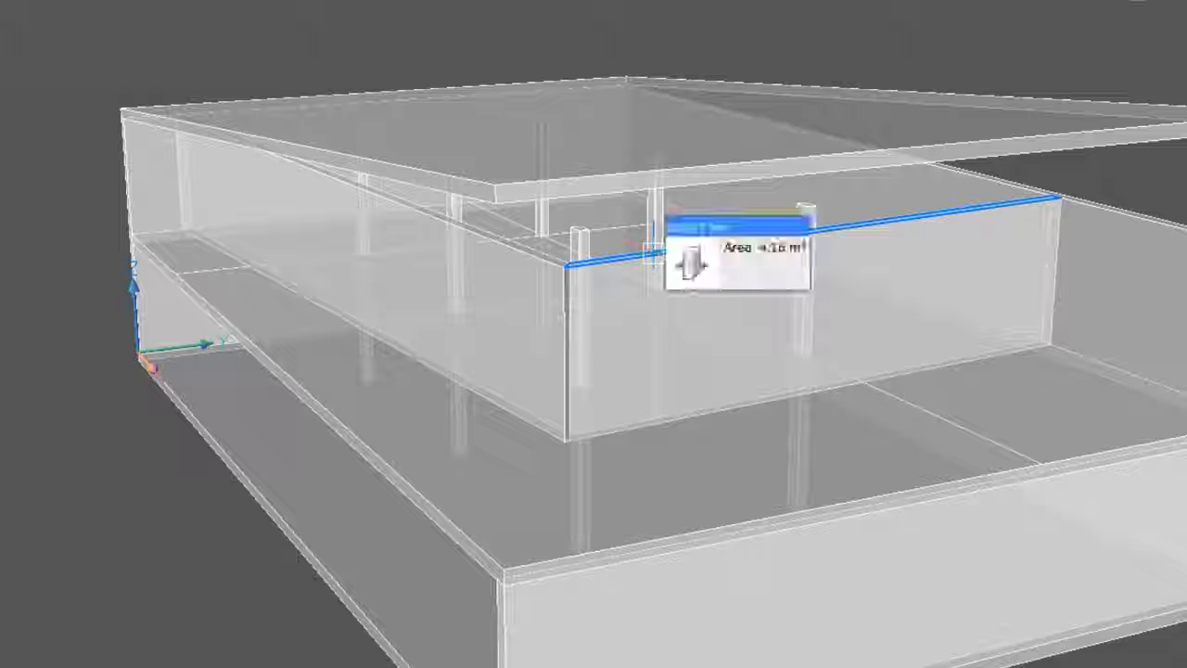
mouse_move(683, 268)
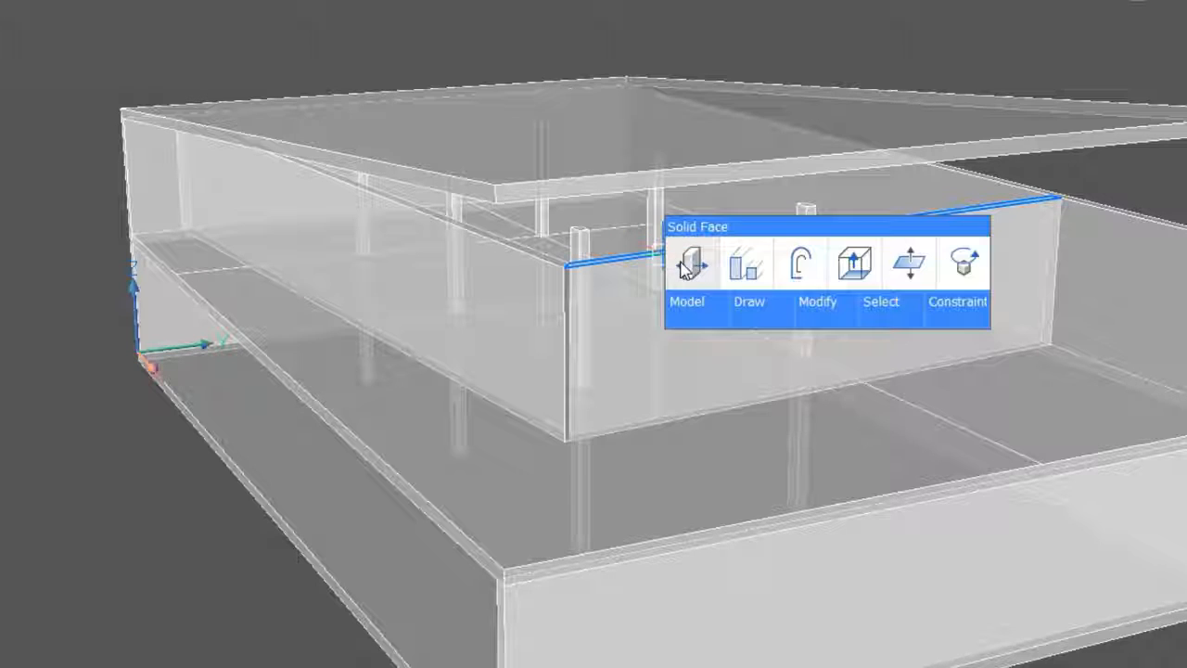
left_click(741, 268)
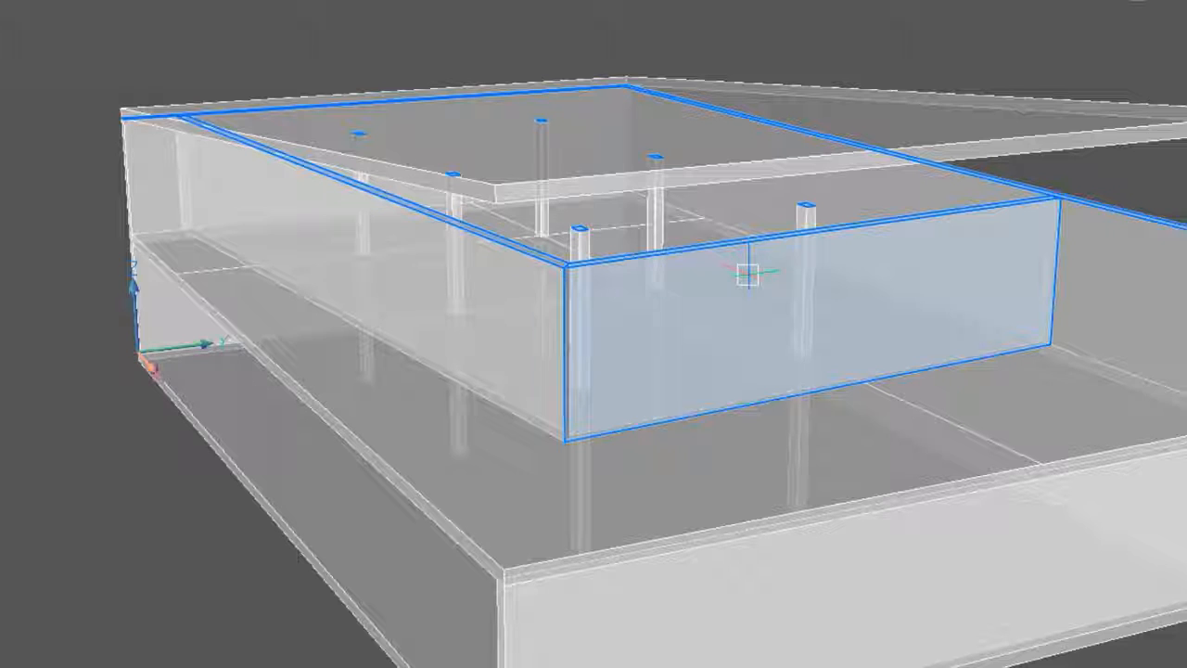
middle_click_drag(257, 5, 257, 43)
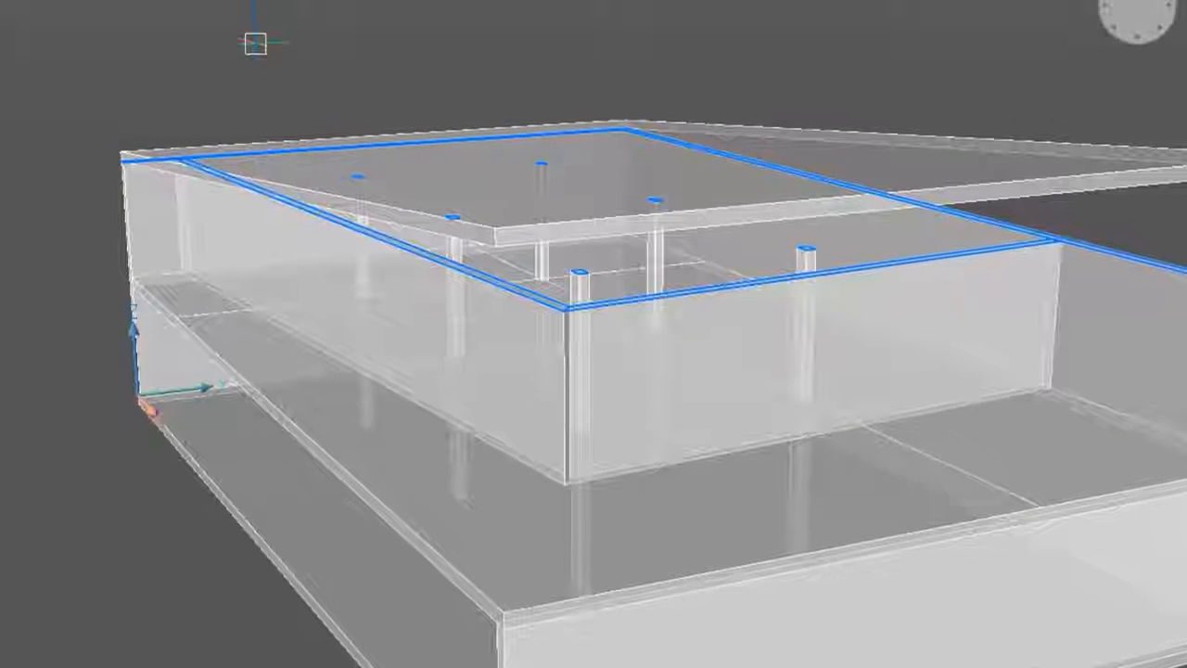
mouse_move(266, 79)
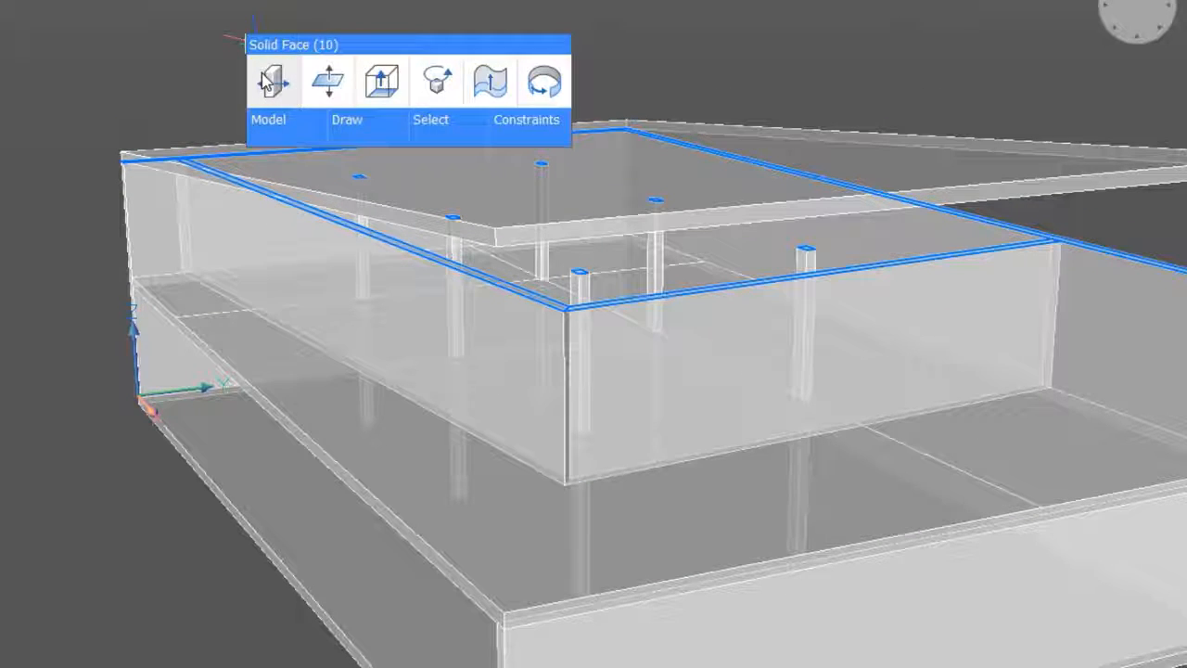
left_click(266, 80)
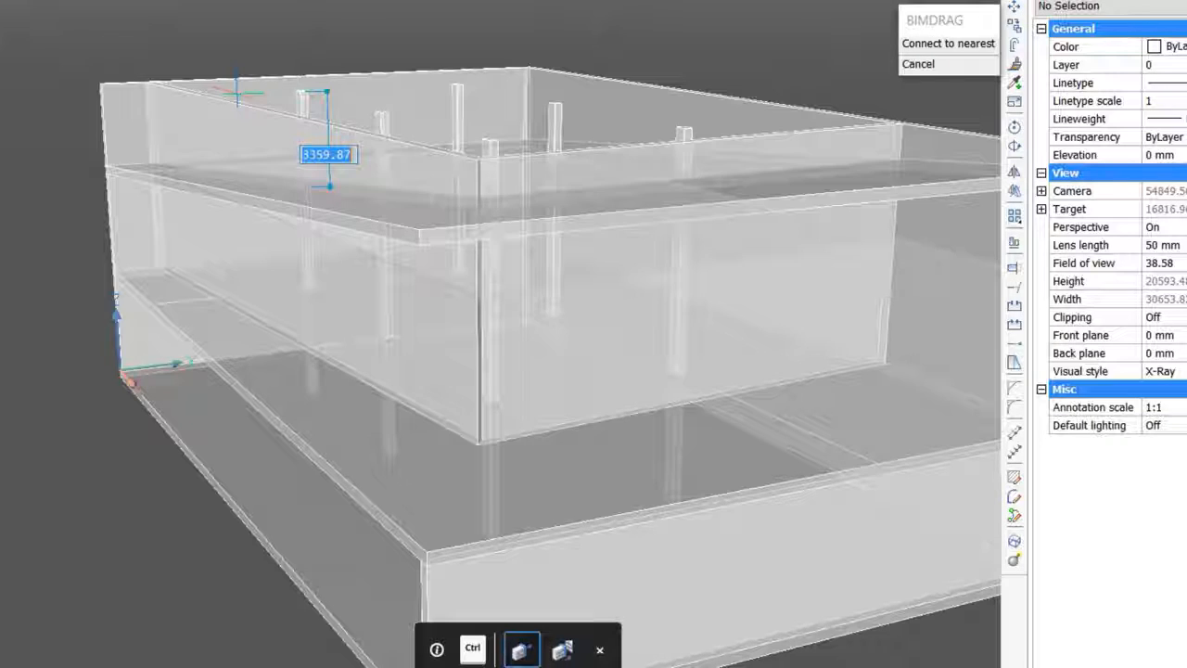
left_click(236, 92)
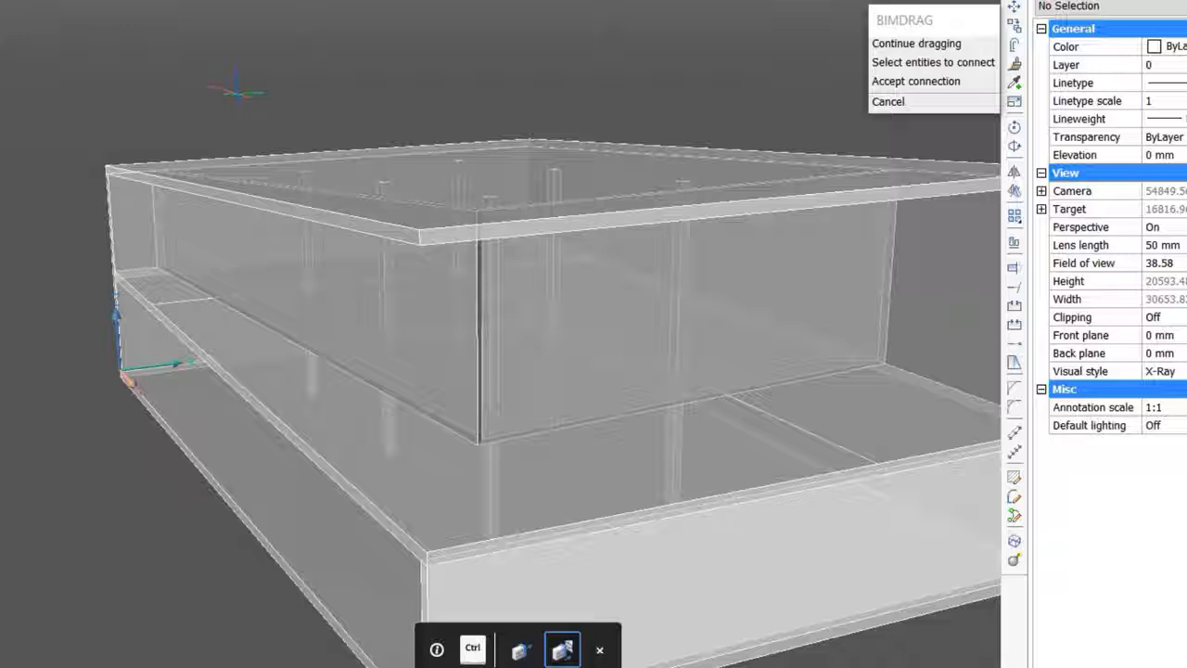
key("Return")
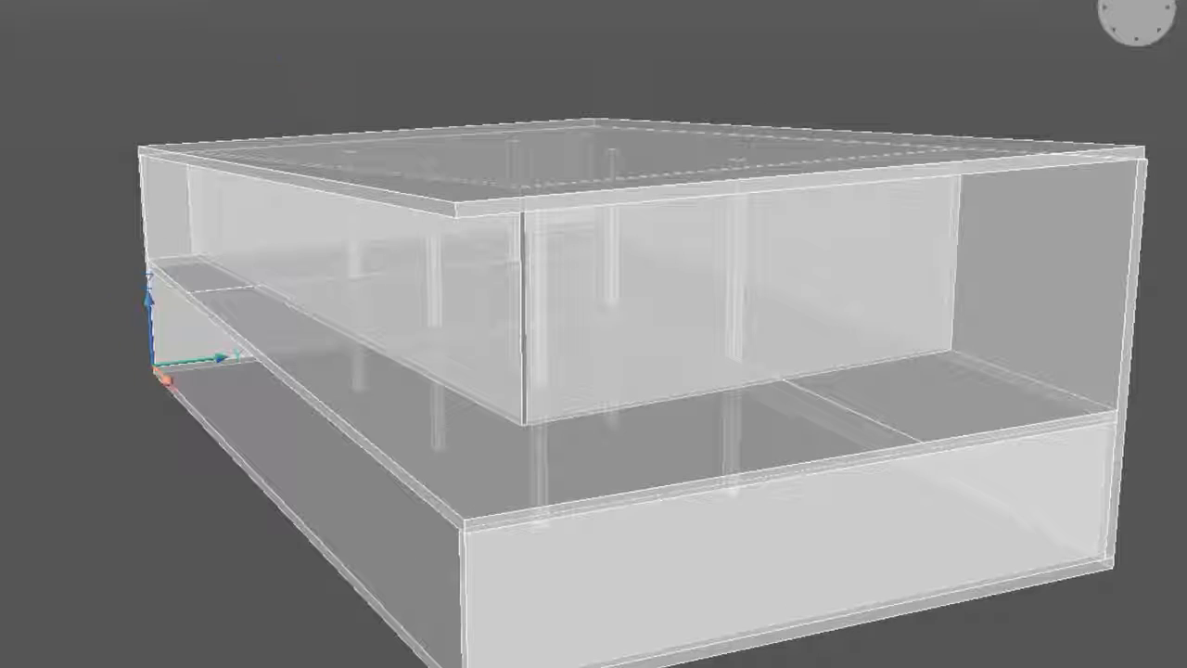
mouse_move(69, 413)
middle_mouse_down("shift")
mouse_move(106, 436)
mouse_move(179, 453)
mouse_move(223, 448)
mouse_move(268, 411)
mouse_move(336, 445)
mouse_move(247, 432)
mouse_move(188, 442)
mouse_move(82, 405)
middle_mouse_up("shift")
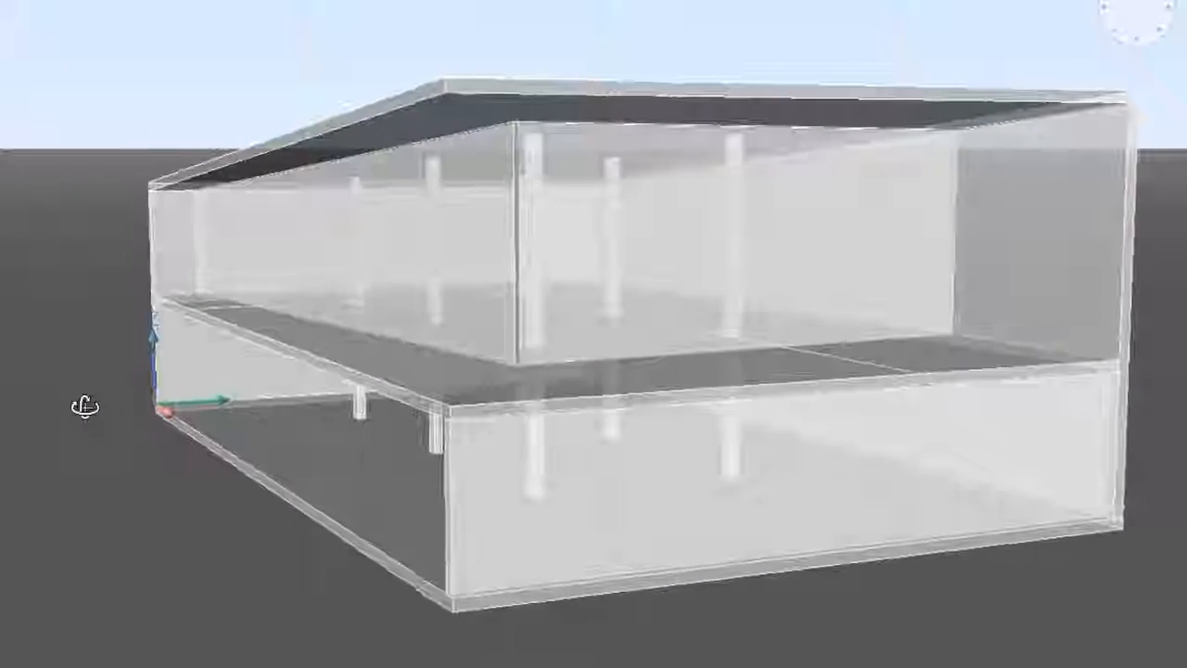